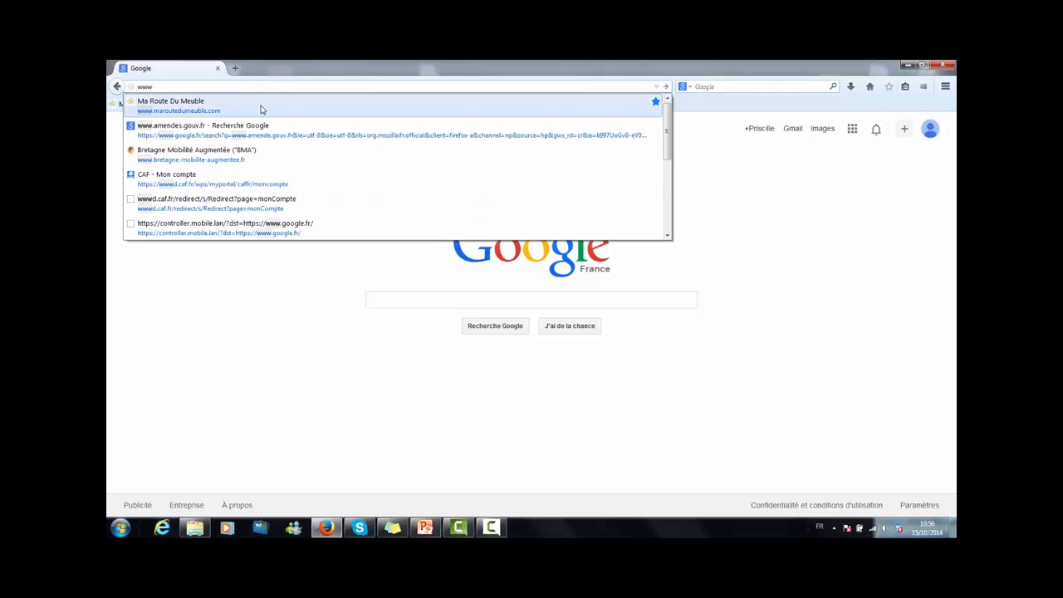
# Open the Ma Route Du Meuble site and go to the members' (Adhérents) login page.
pyautogui.click(261, 110)
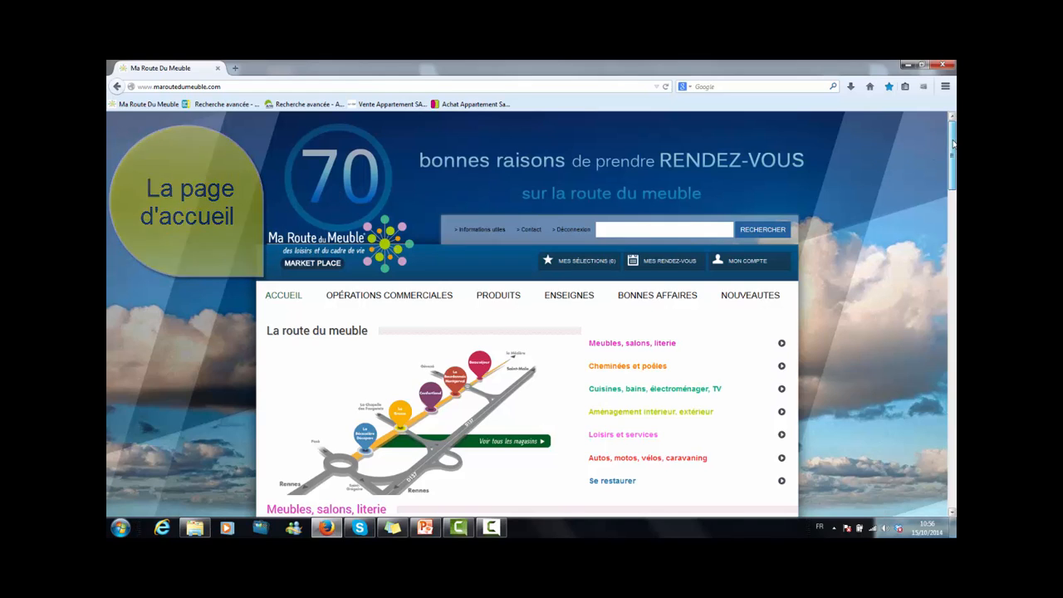
pyautogui.moveTo(953, 143); pyautogui.dragTo(952, 463)
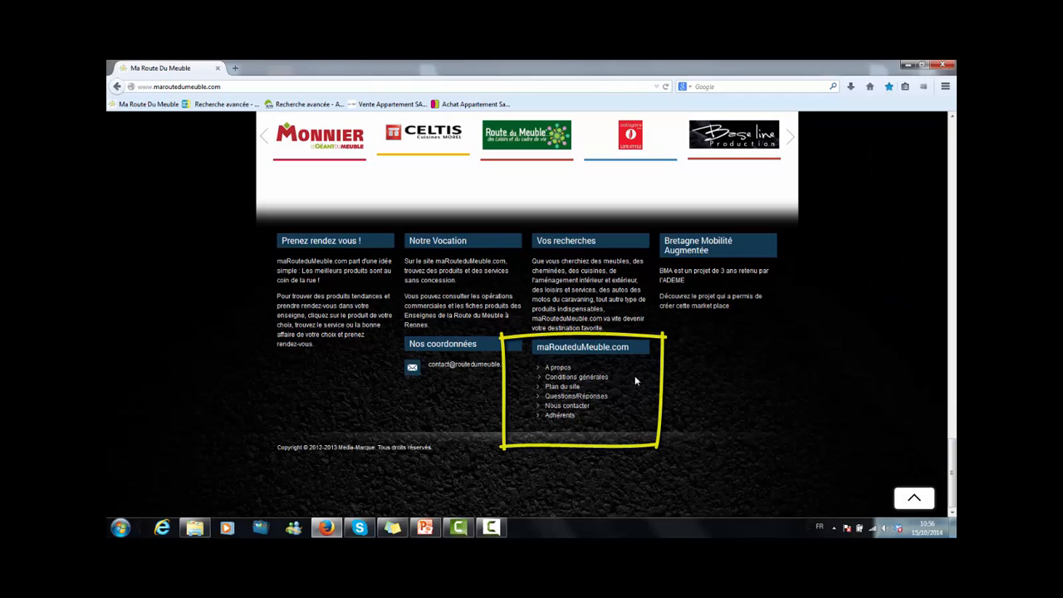
pyautogui.click(564, 417)
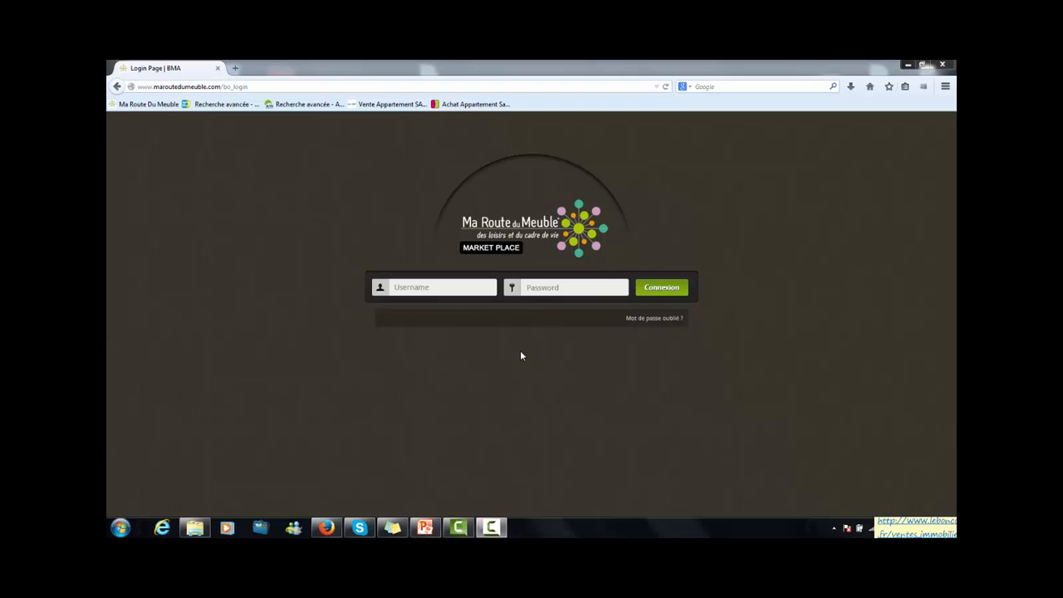
# Log in to the market place back office with the administrator username and the account password.
pyautogui.click(403, 288)
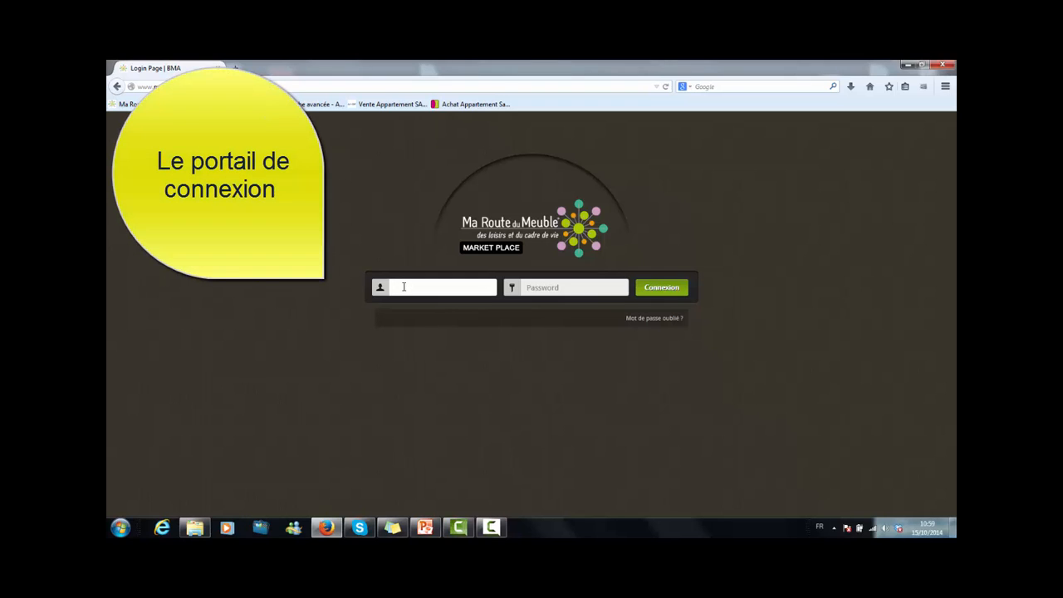
pyautogui.write('ad')
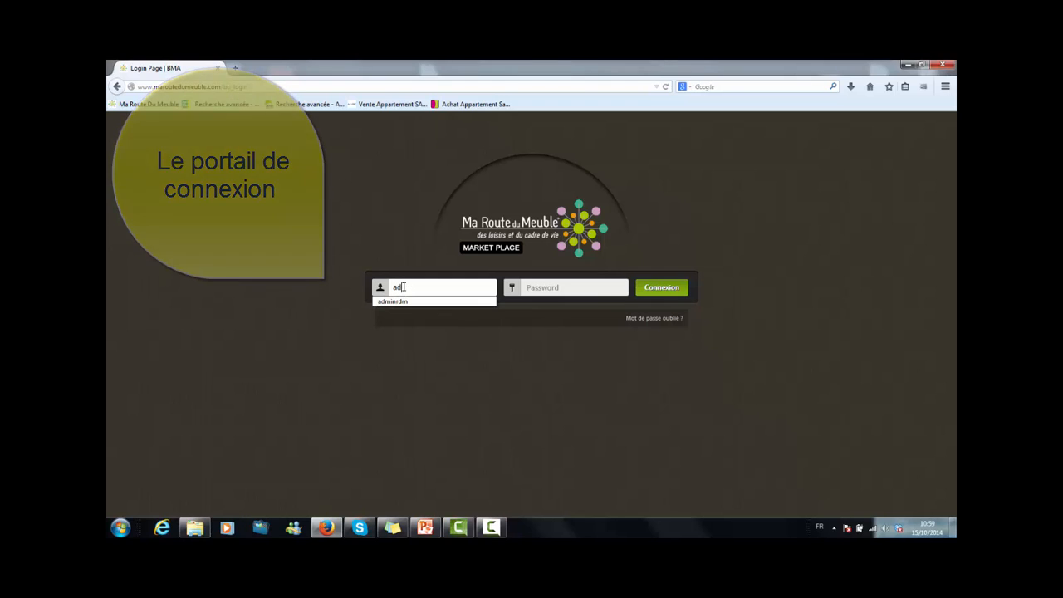
pyautogui.write('minrdm')
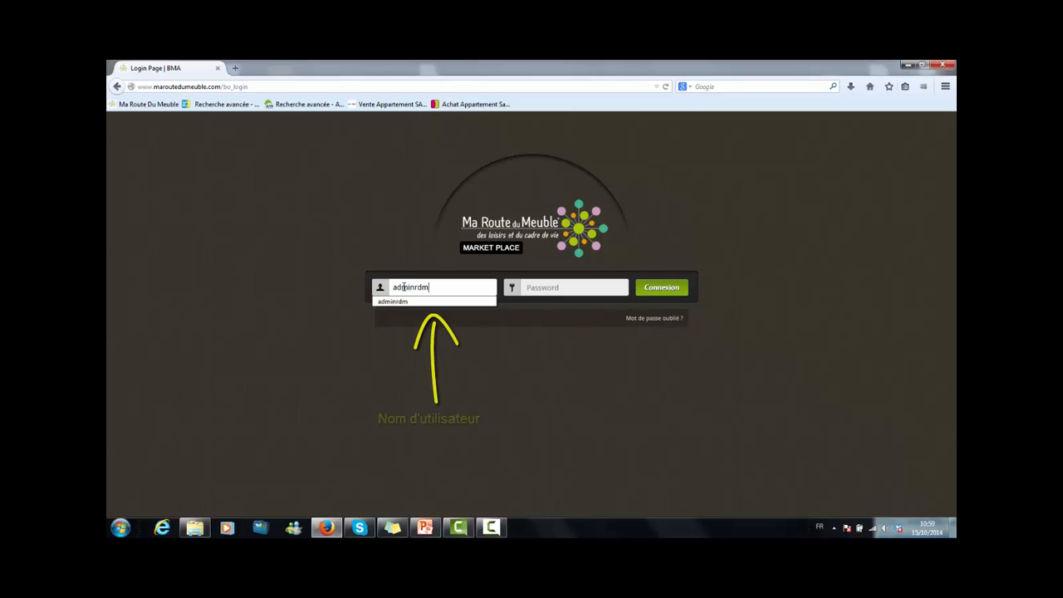
pyautogui.click(532, 287)
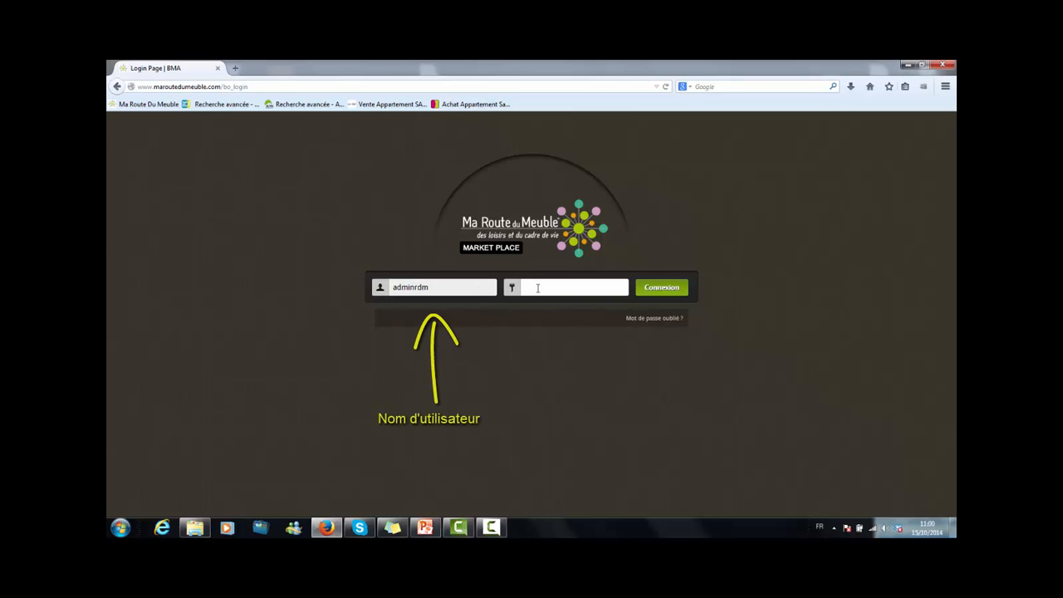
pyautogui.write('•••••••••••••')
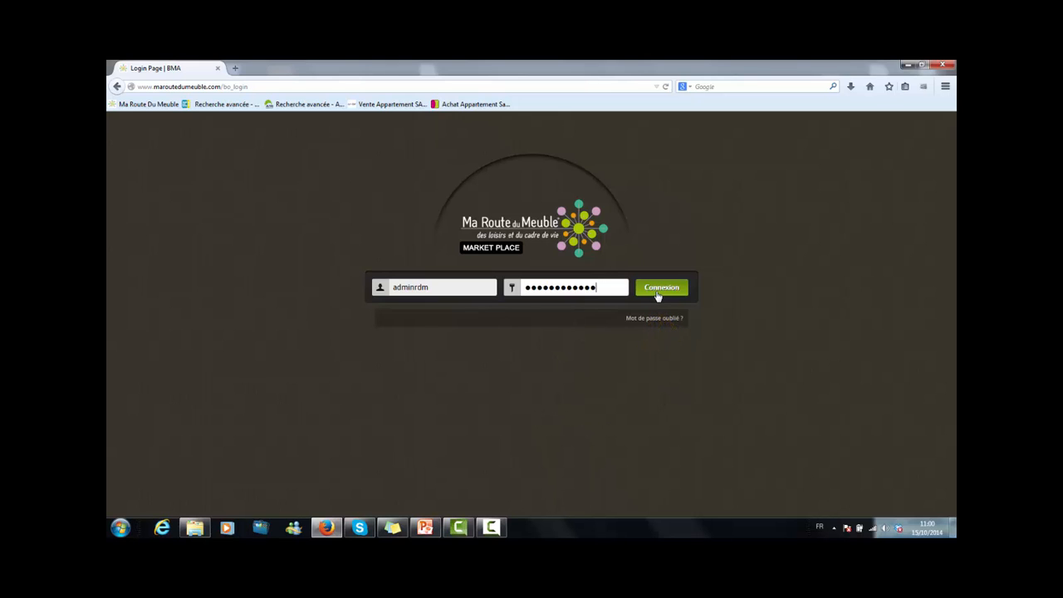
pyautogui.click(657, 294)
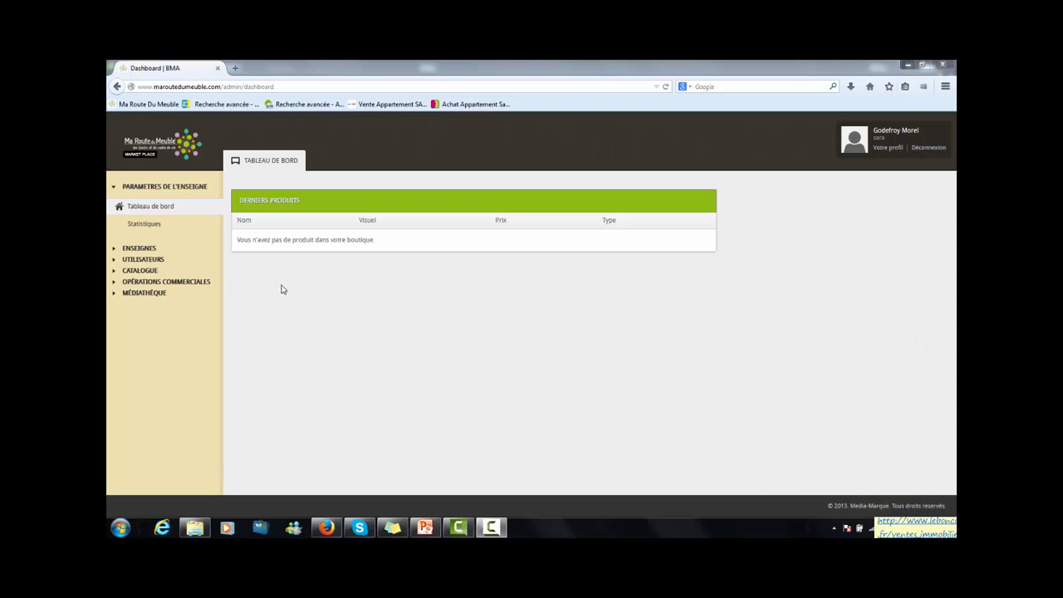
# Start adding a new media in the media library and name it Chaise Aréa 51 Calligaris.
pyautogui.click(156, 296)
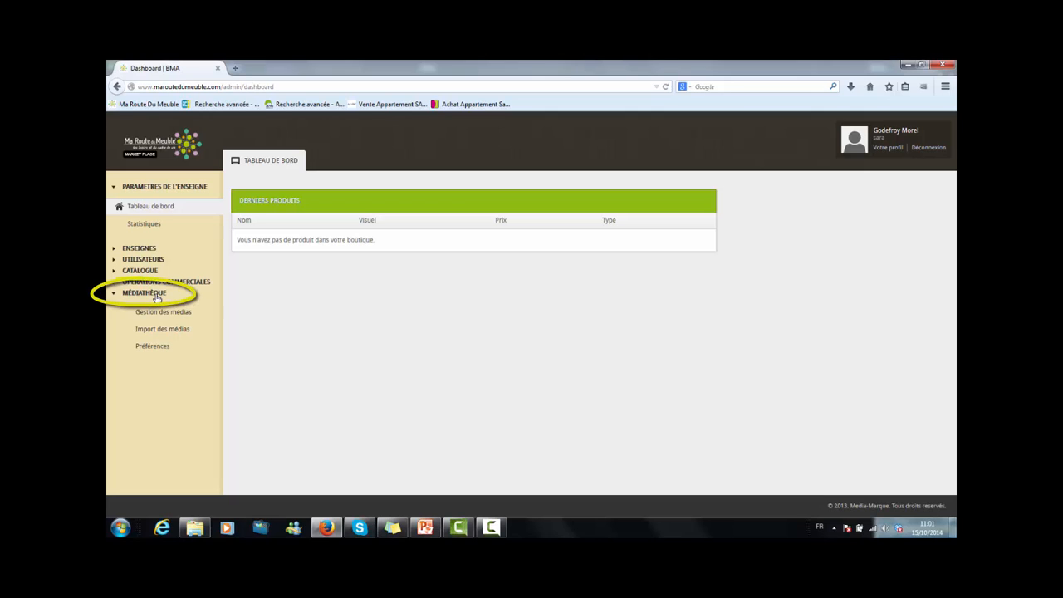
pyautogui.click(163, 315)
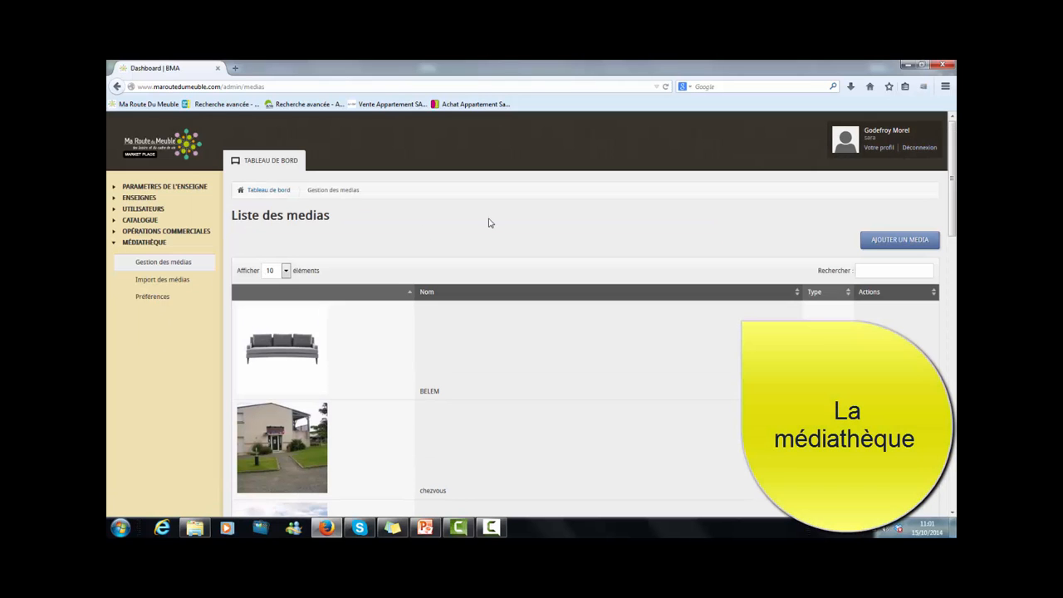
pyautogui.click(905, 249)
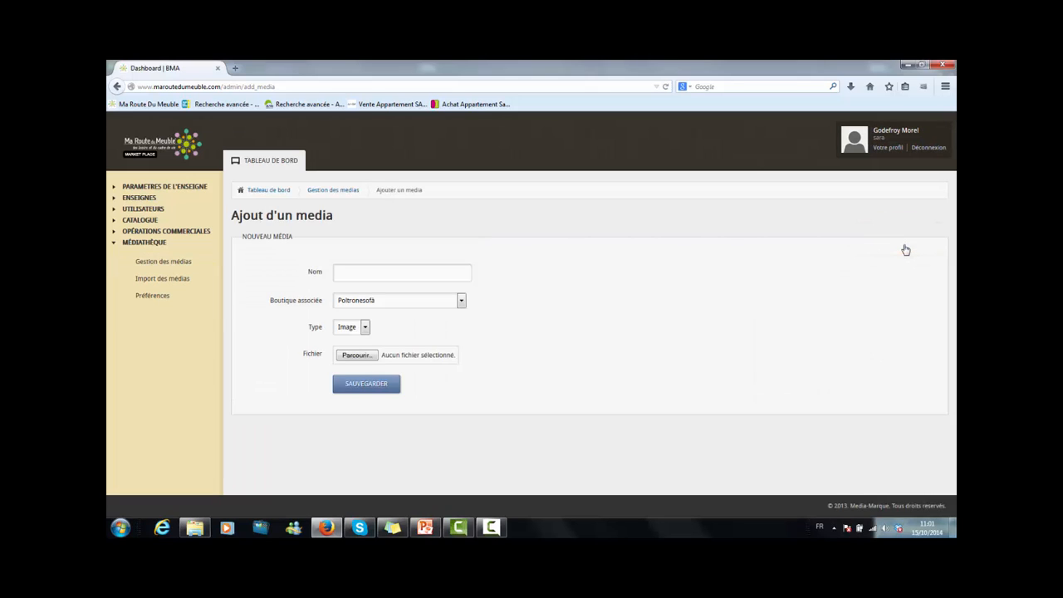
pyautogui.click(443, 277)
pyautogui.write('Ch')
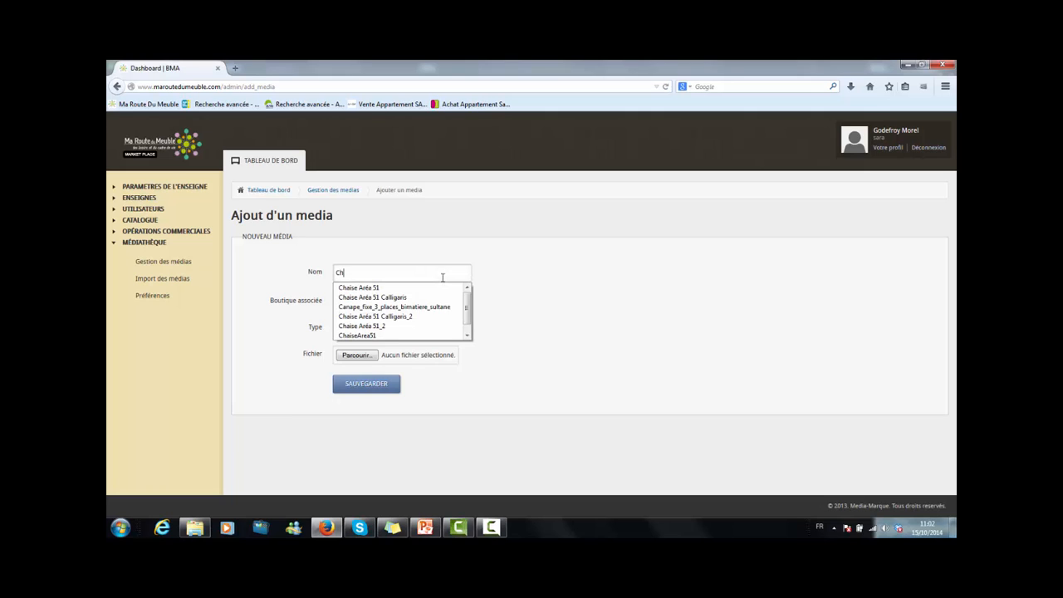
pyautogui.press('Down')
pyautogui.press('Down')
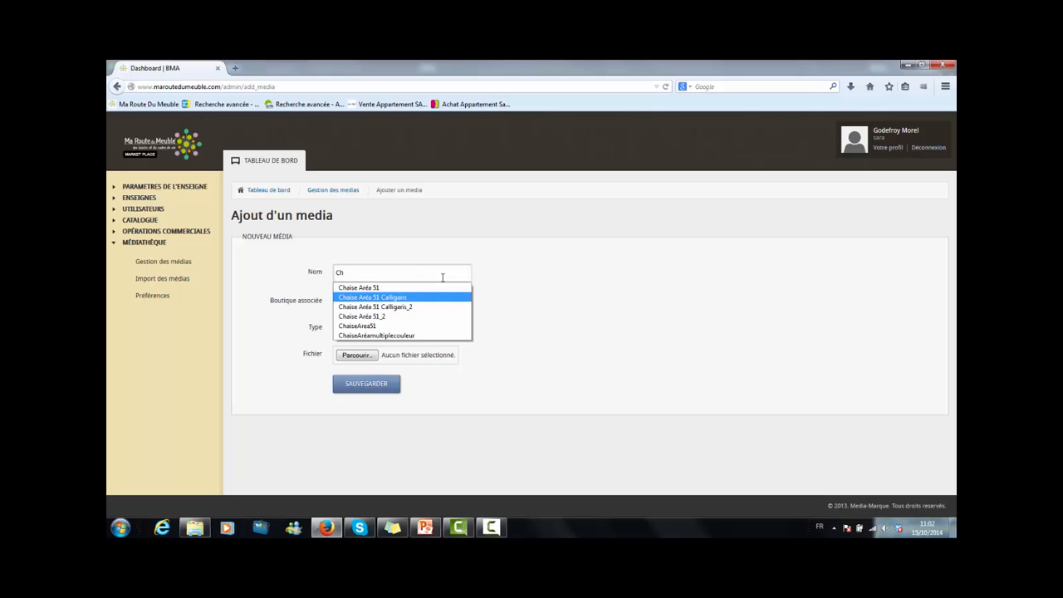
pyautogui.press('Return')
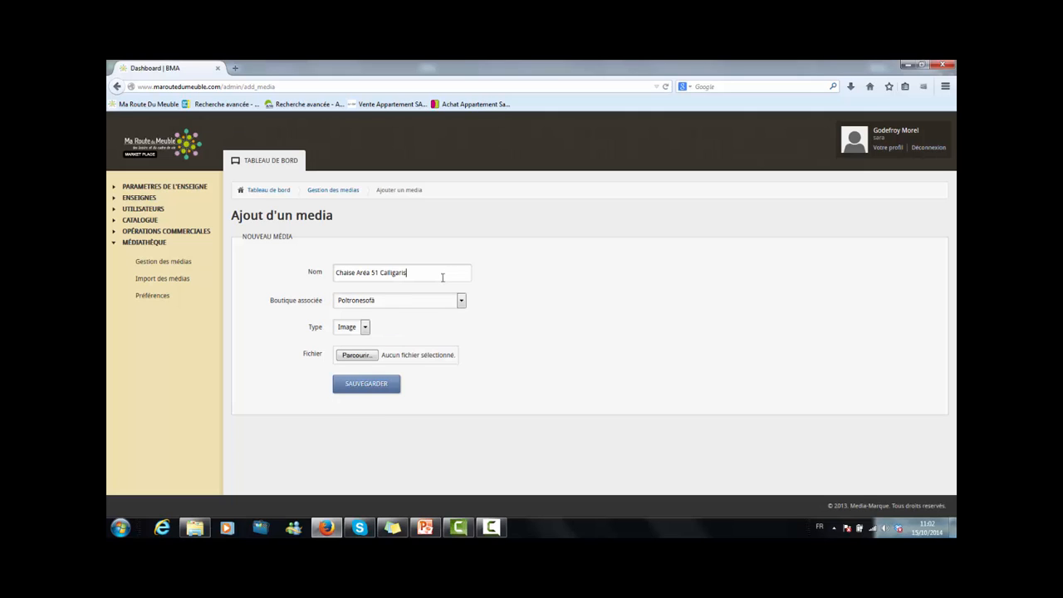
# Set the media's associated shop to Meubles Monnier and its type to Image.
pyautogui.click(445, 304)
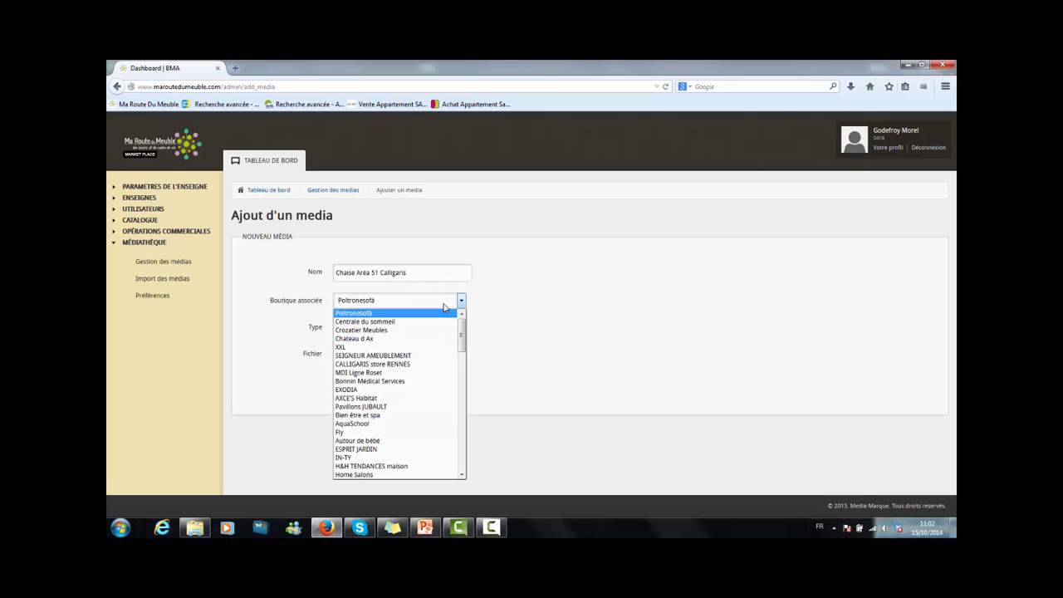
pyautogui.moveTo(462, 333); pyautogui.dragTo(462, 363)
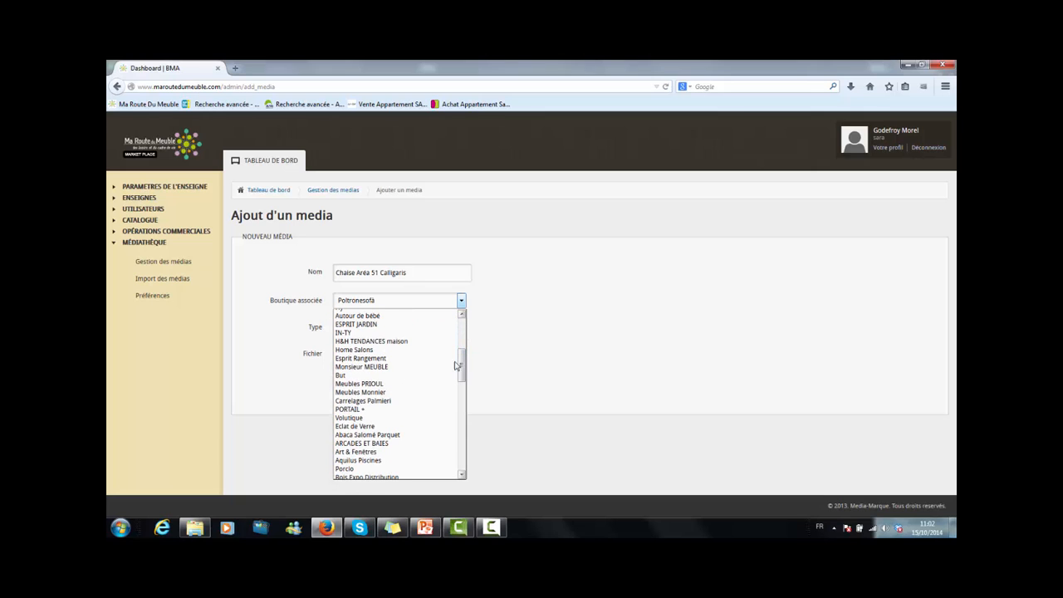
pyautogui.click(407, 395)
pyautogui.click(367, 334)
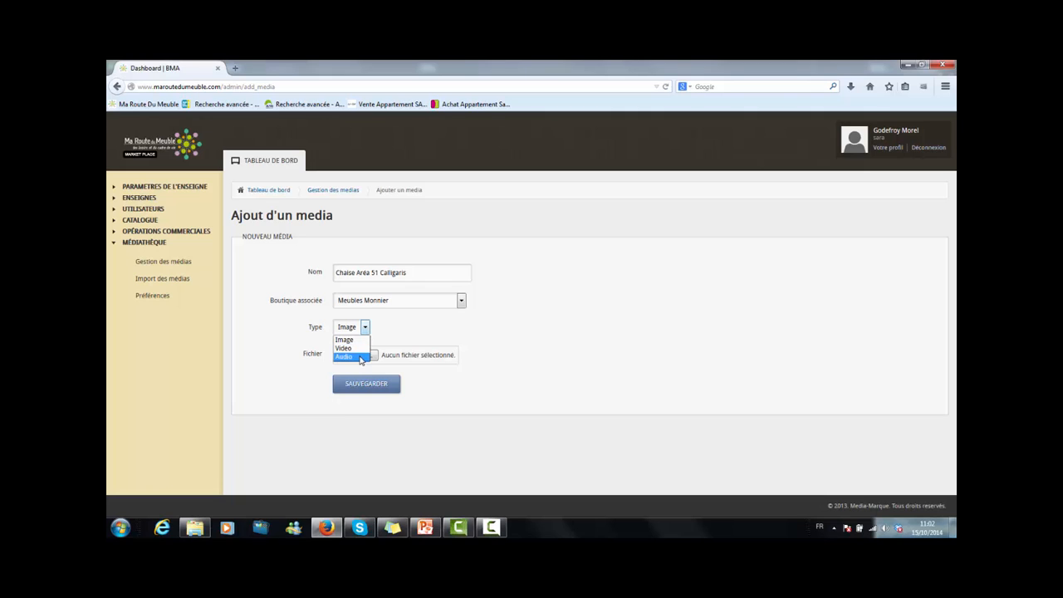
pyautogui.click(355, 341)
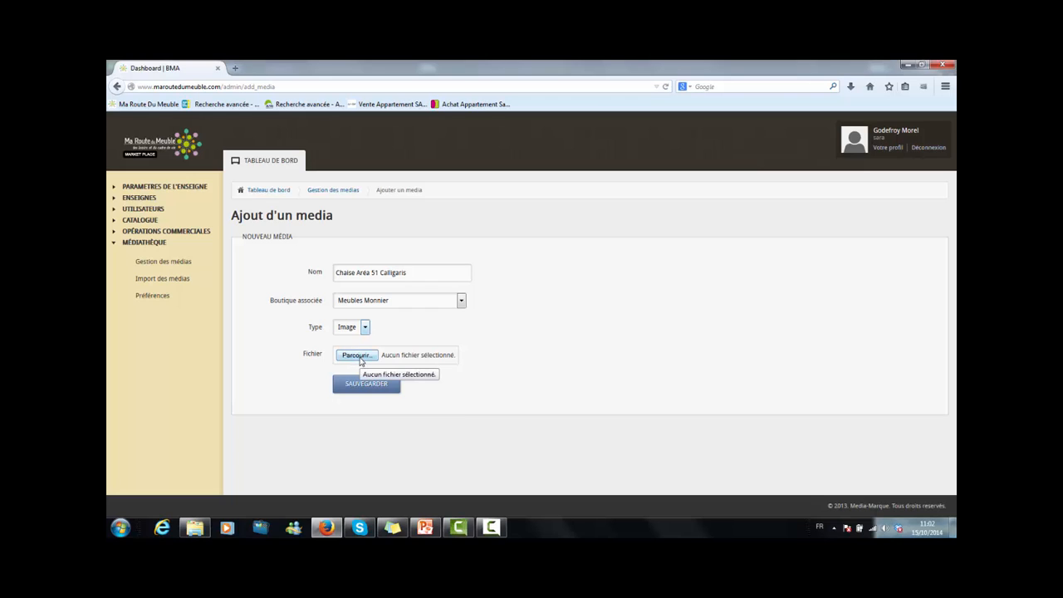
# Attach the file ChaiseCalligaris as the media file and save the new media.
pyautogui.click(356, 356)
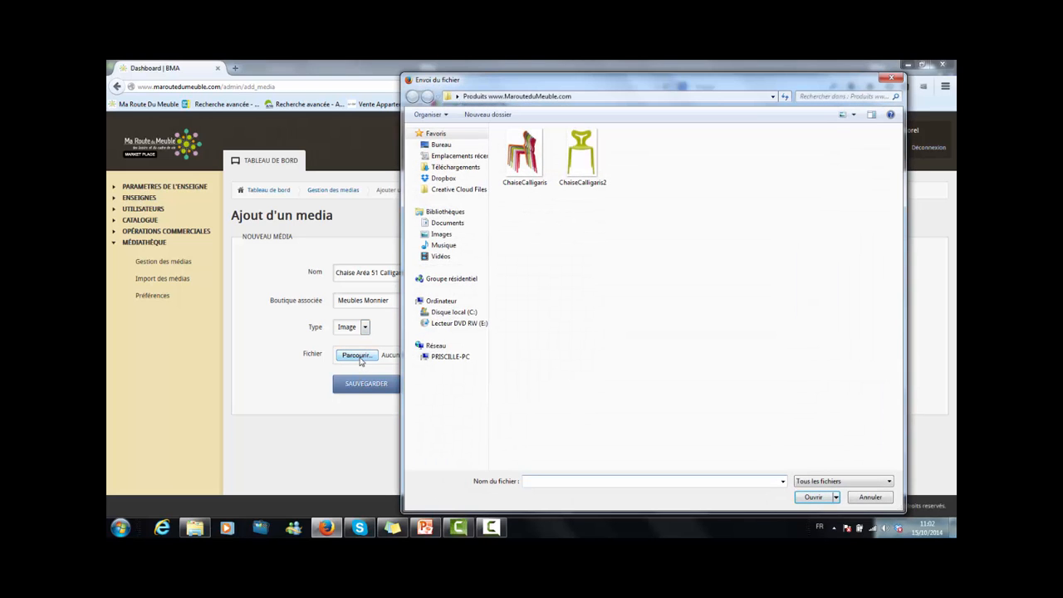
pyautogui.click(524, 173)
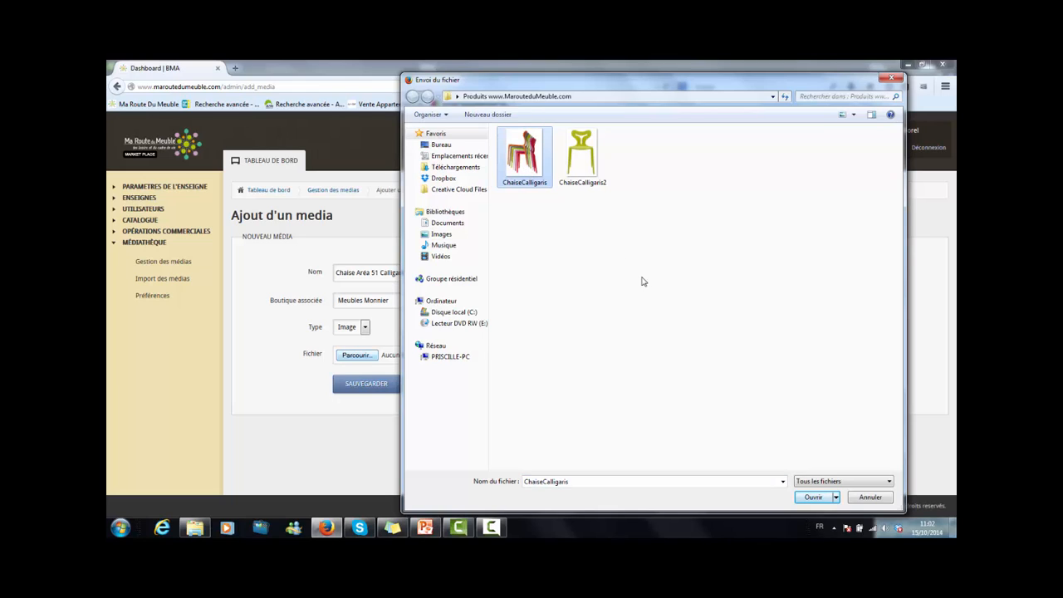
pyautogui.click(813, 497)
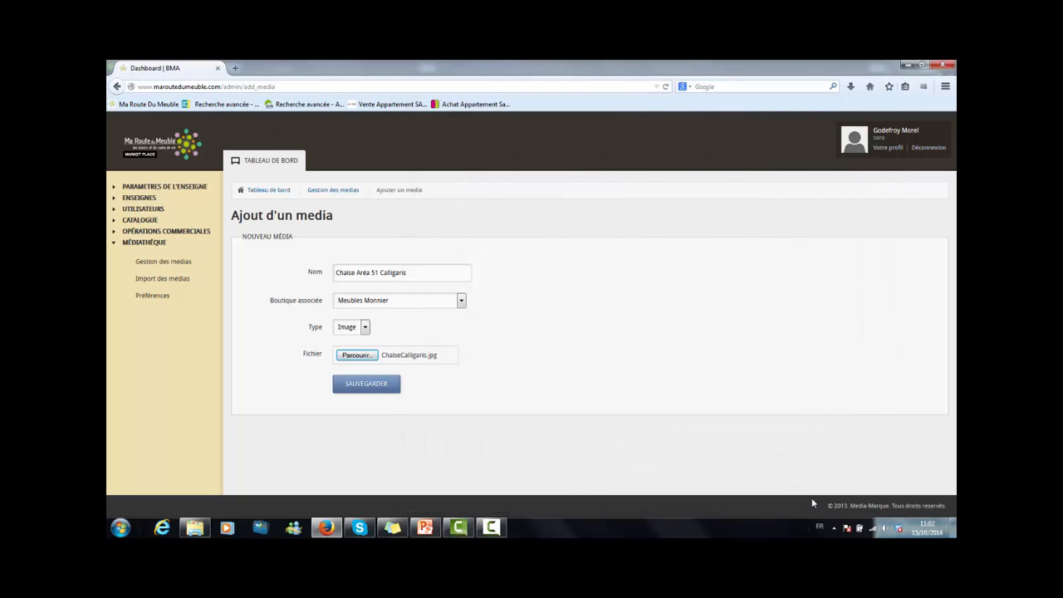
pyautogui.click(379, 395)
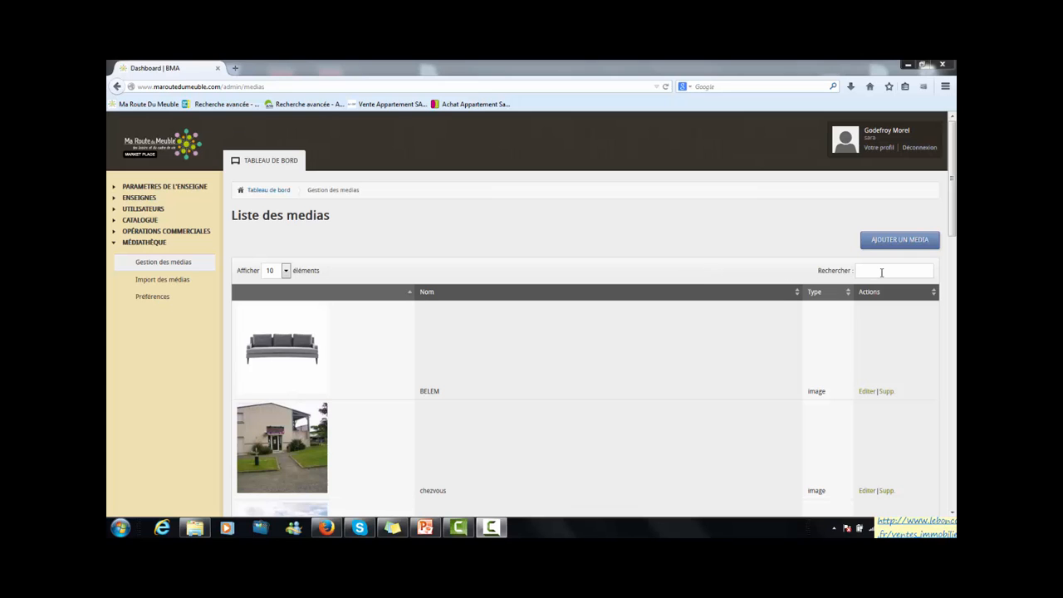
# Search the media list for chaise aréa.
pyautogui.click(882, 272)
pyautogui.write('c')
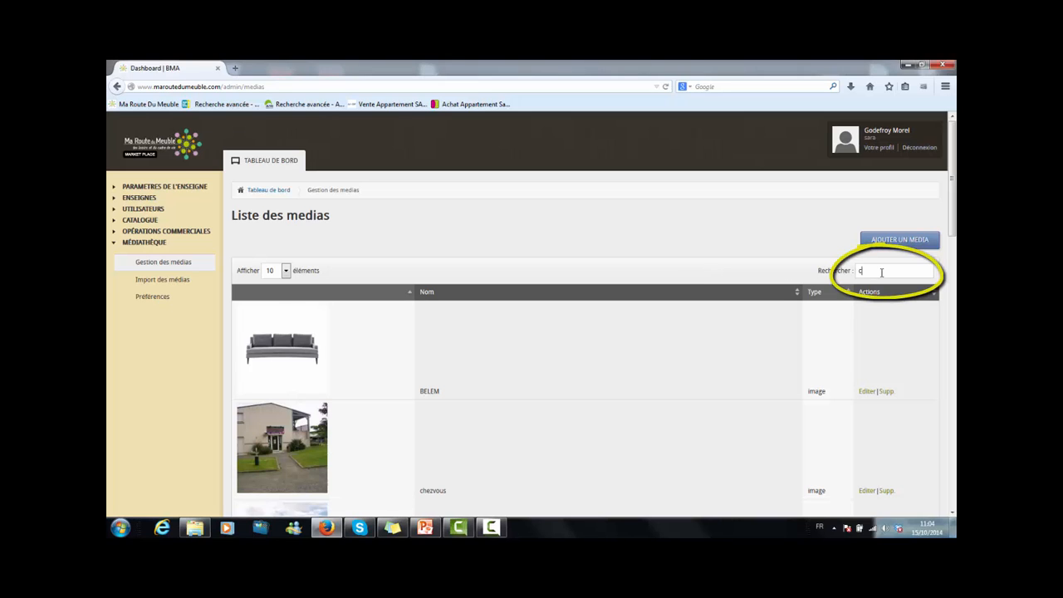
pyautogui.write('haise a')
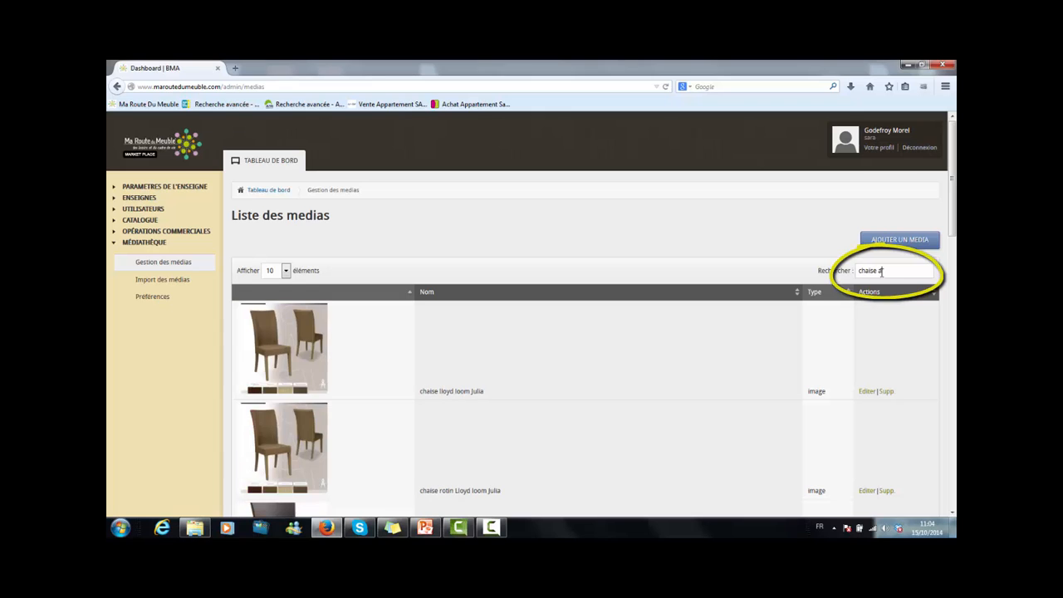
pyautogui.write('re')
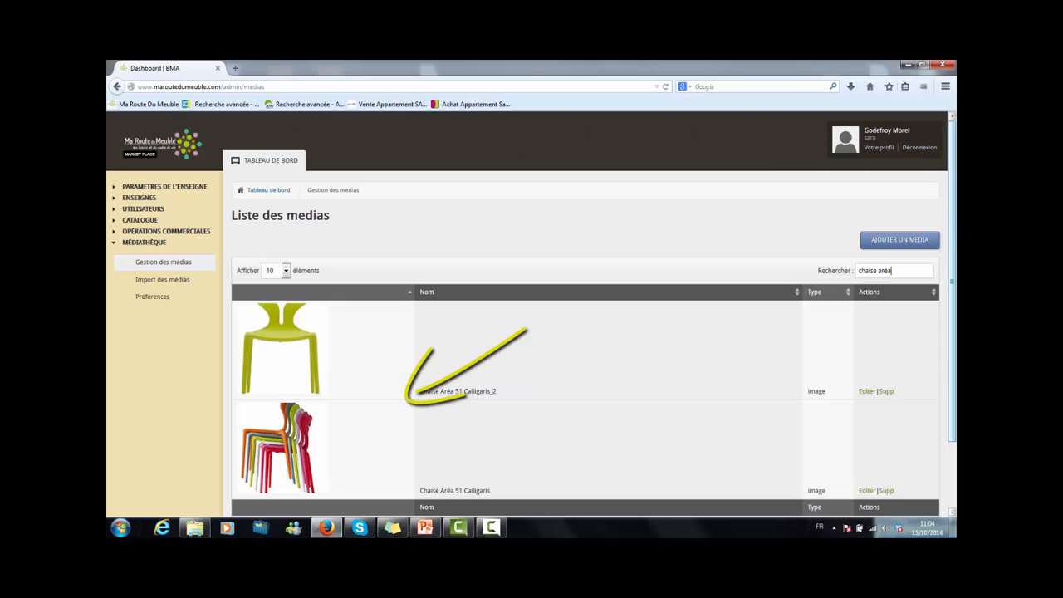
pyautogui.moveTo(953, 234)
pyautogui.mouseDown()
pyautogui.moveTo(954, 296)
pyautogui.moveTo(957, 275)
pyautogui.mouseUp()
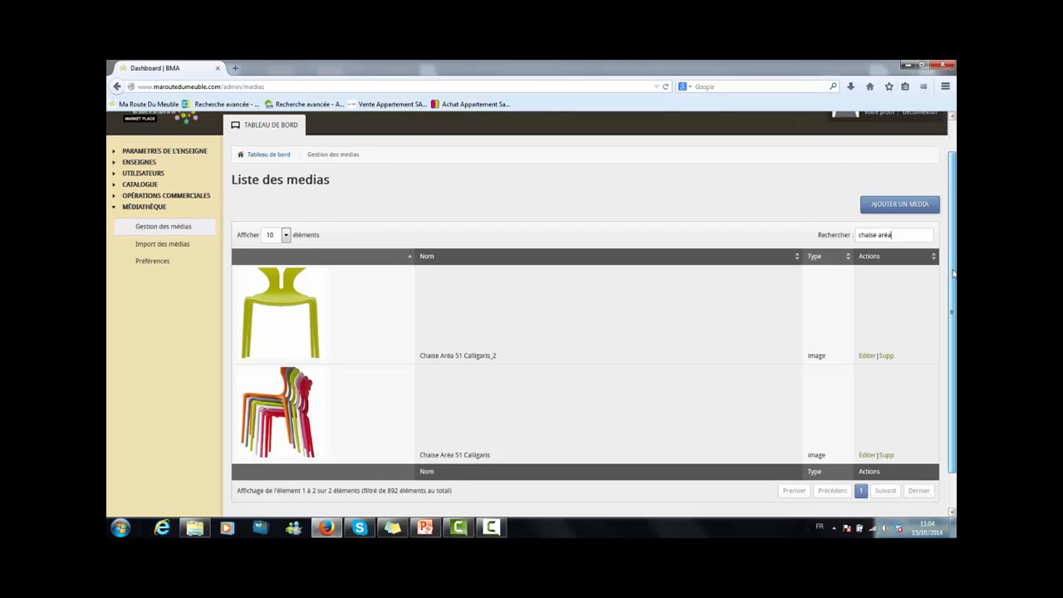
pyautogui.scroll(1, 954, 276)
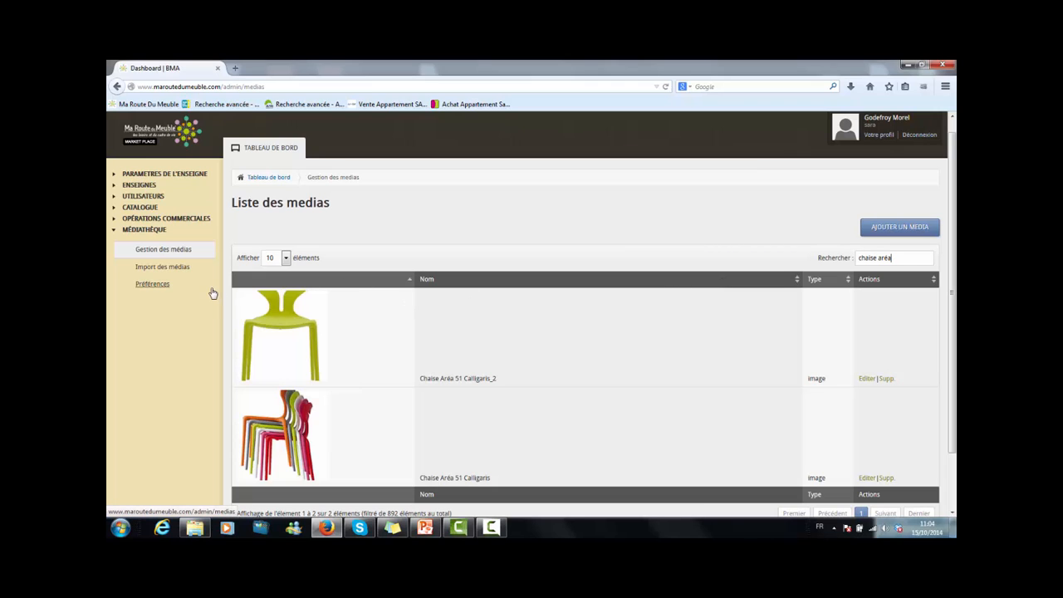
# Add a new catalogue product named Chaise Area 51 Calligaris with the brand Calligaris.
pyautogui.click(140, 207)
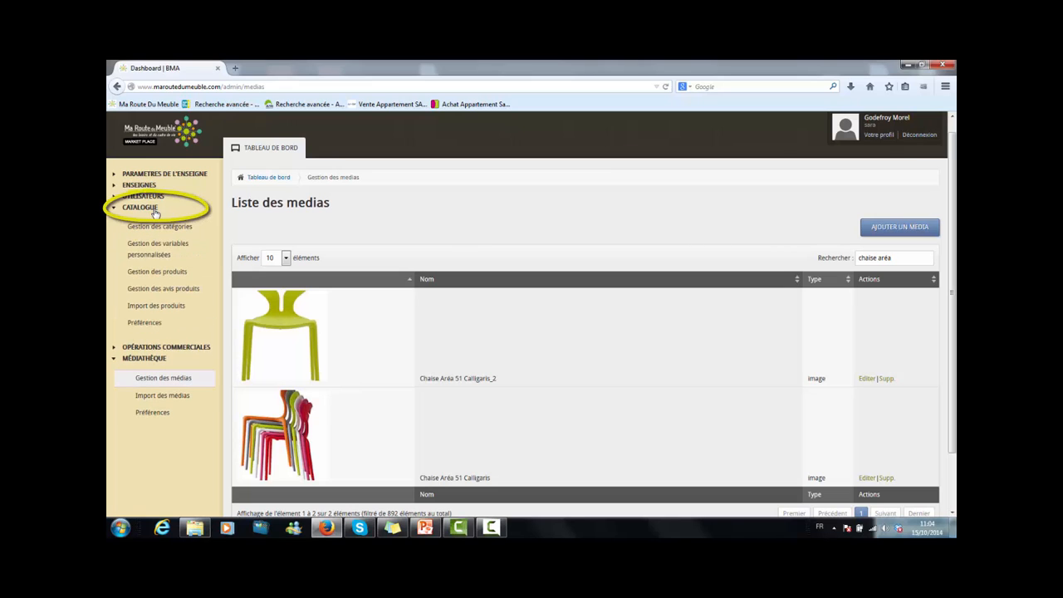
pyautogui.click(162, 277)
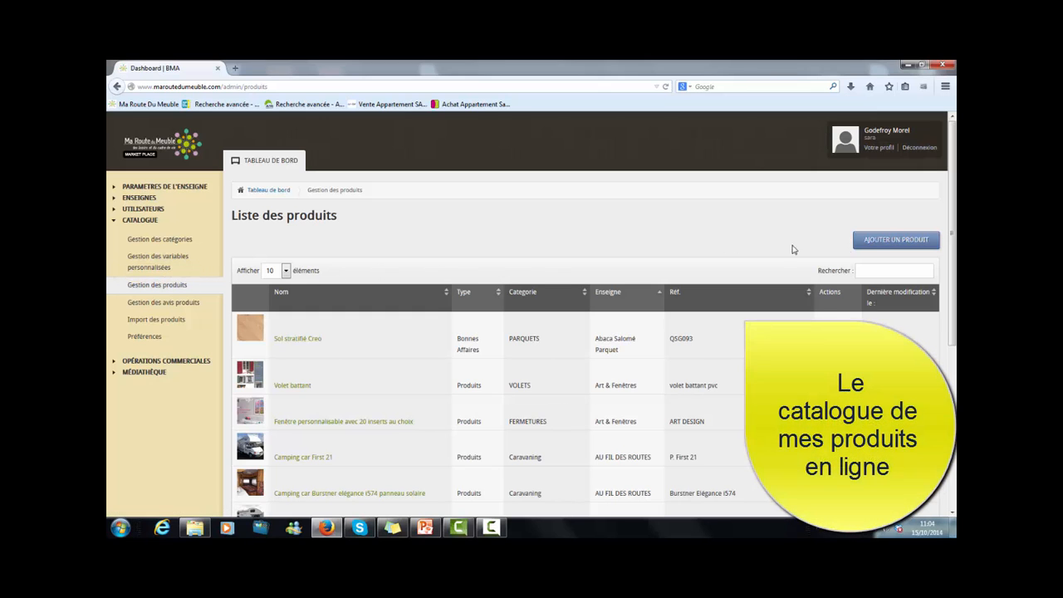
pyautogui.click(880, 250)
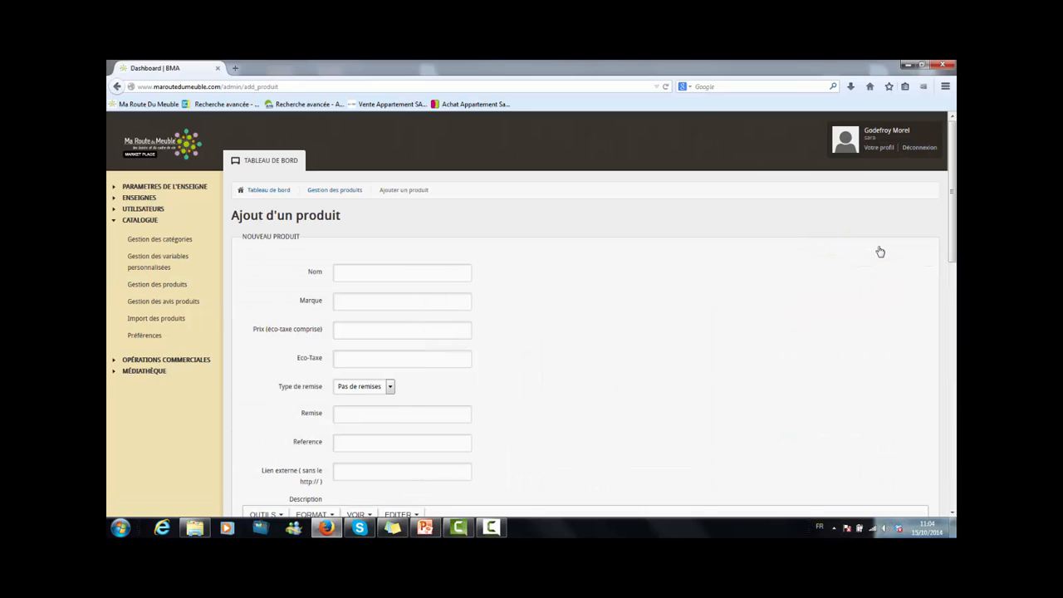
pyautogui.scroll(-1, 880, 251)
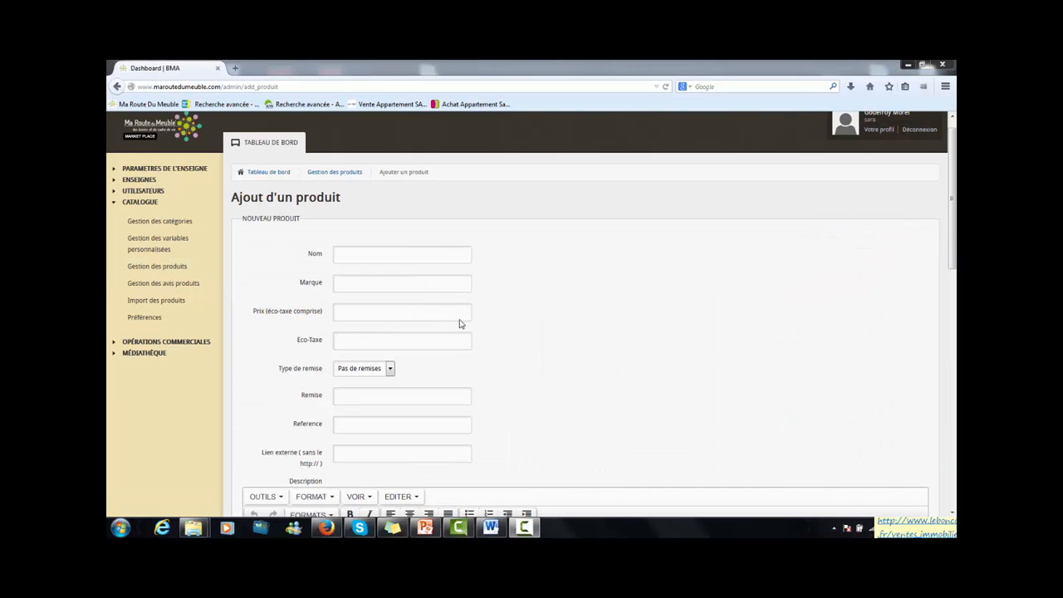
pyautogui.click(404, 254)
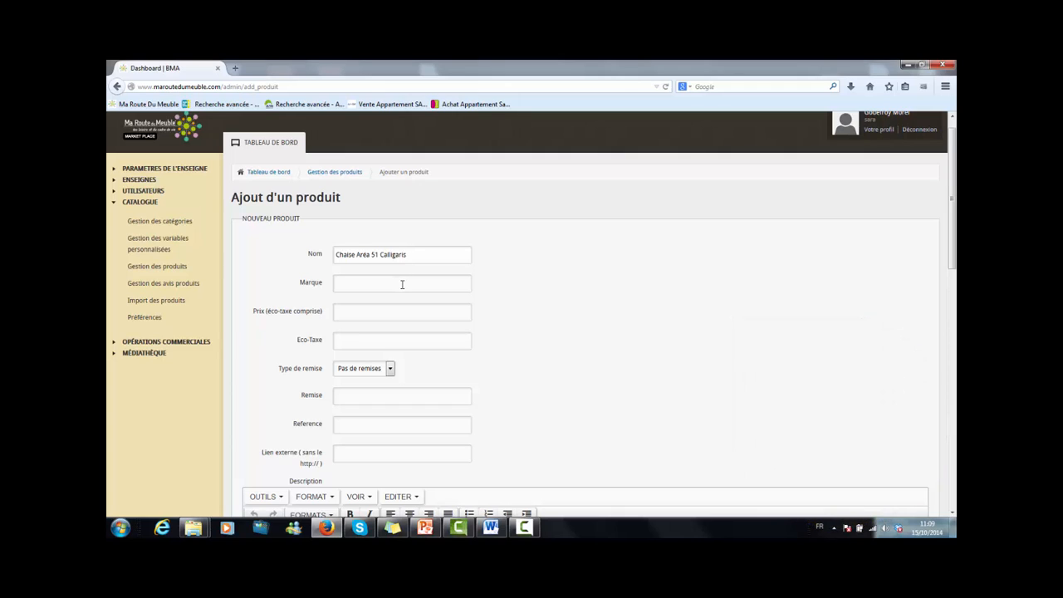
pyautogui.click(402, 284)
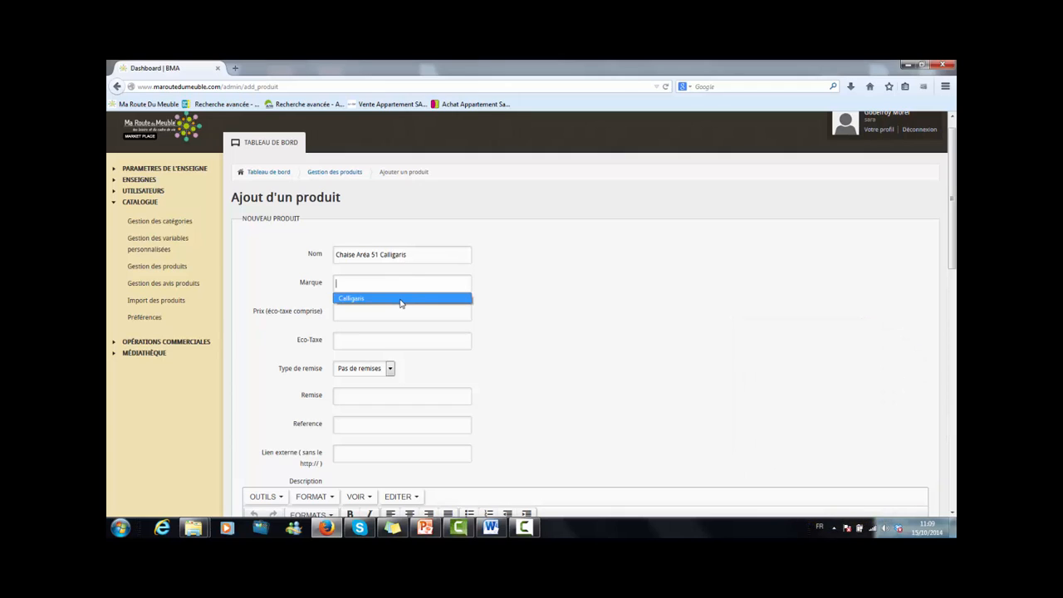
pyautogui.click(401, 300)
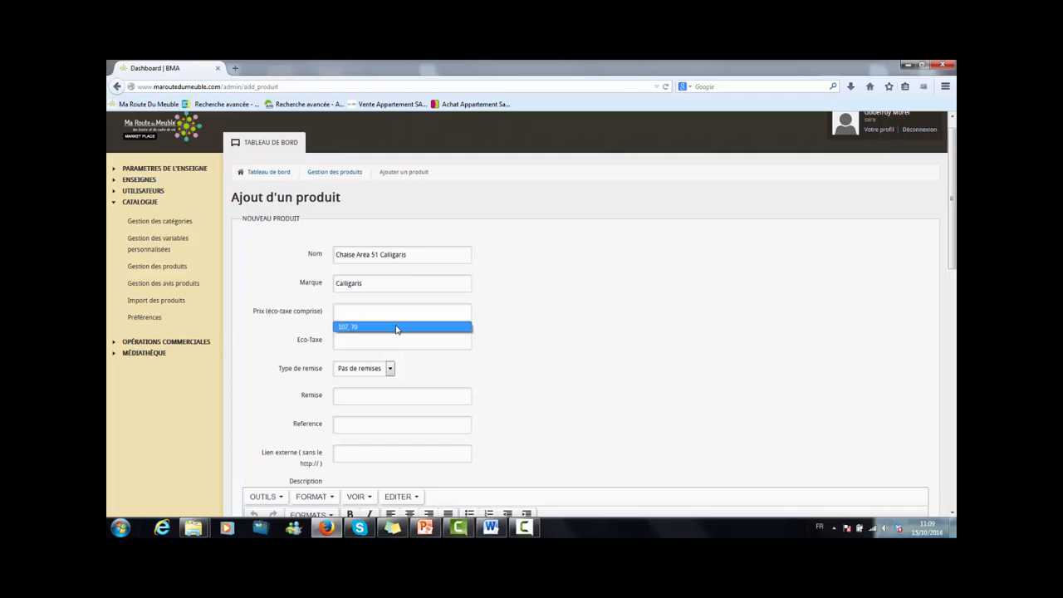
# Set the price to 107, 70, the eco-tax to 0.20 and the discount type to Pas de remises.
pyautogui.click(396, 328)
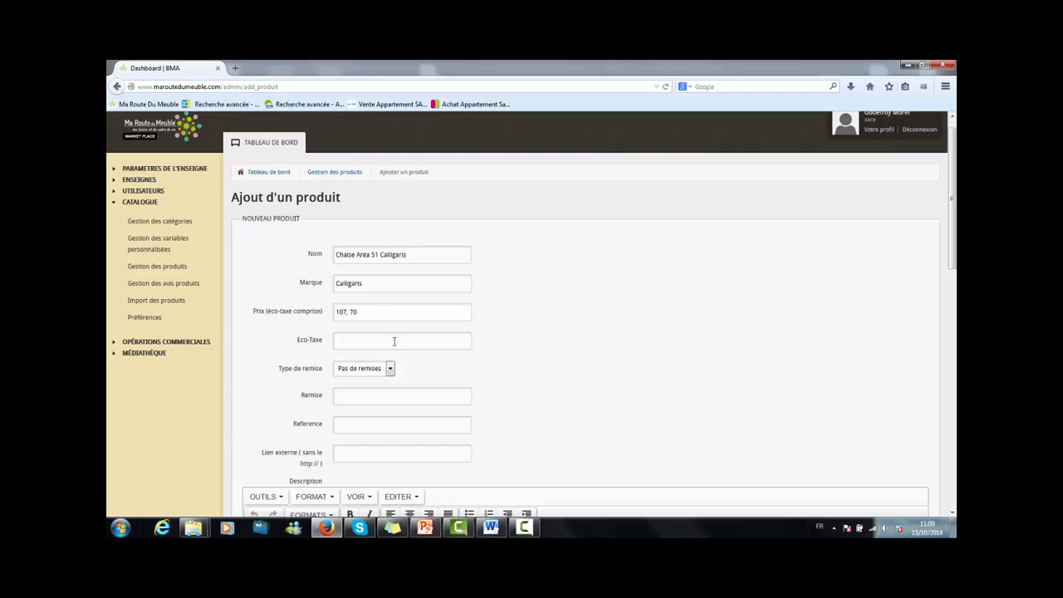
pyautogui.click(395, 342)
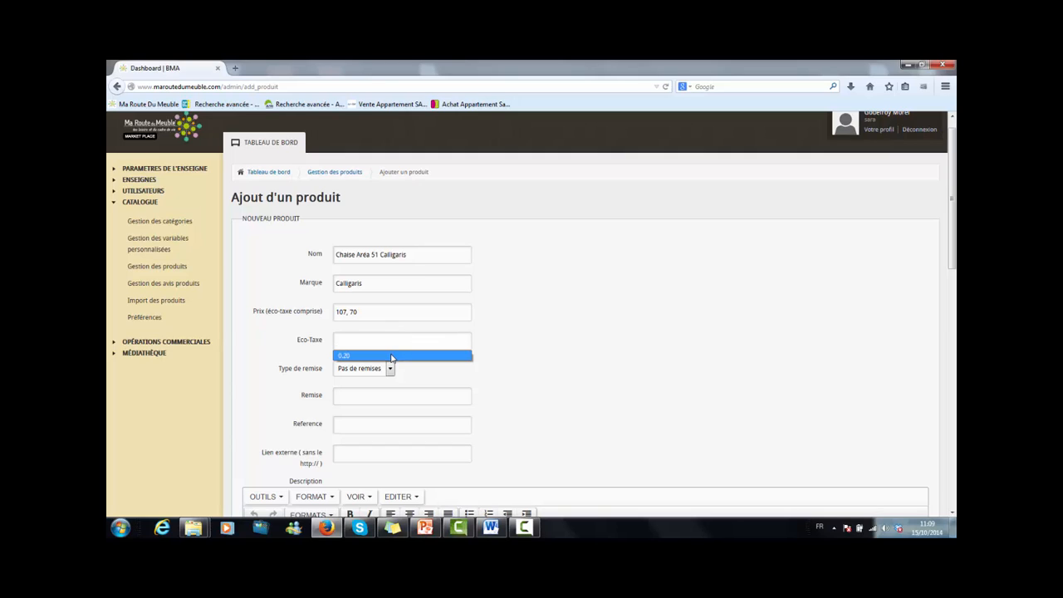
pyautogui.click(392, 356)
pyautogui.click(390, 370)
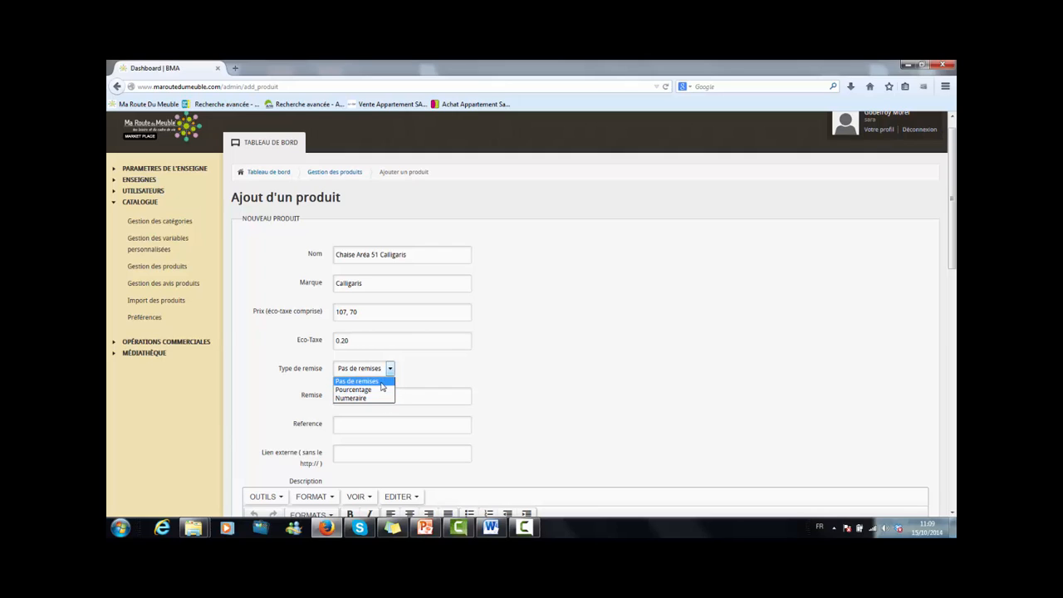
pyautogui.click(382, 382)
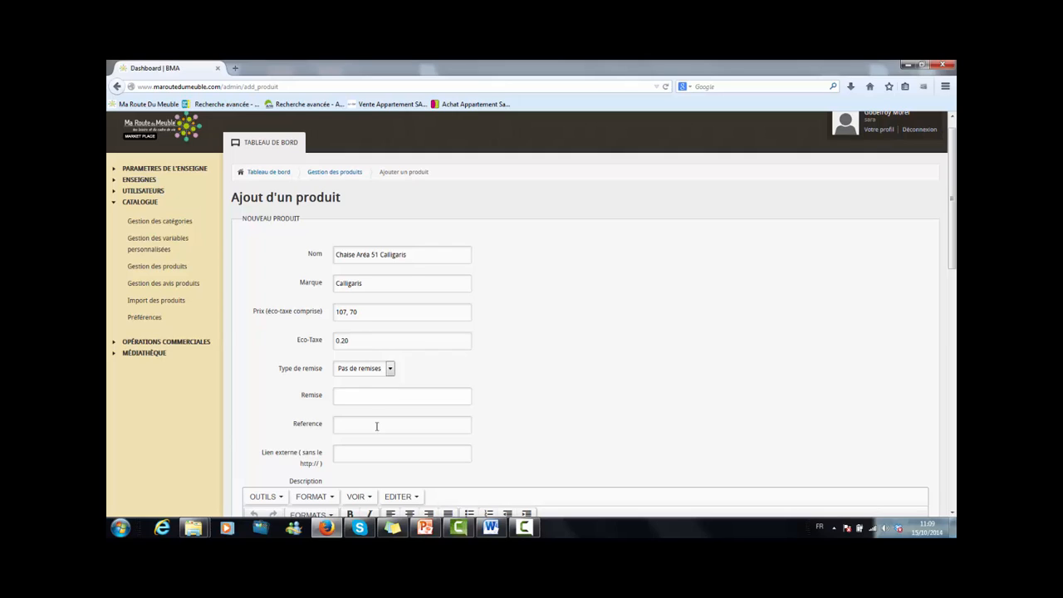
# Set the reference to ChaiseAréa51 and the external link to the geant-du-meuble.com slider page address.
pyautogui.click(376, 426)
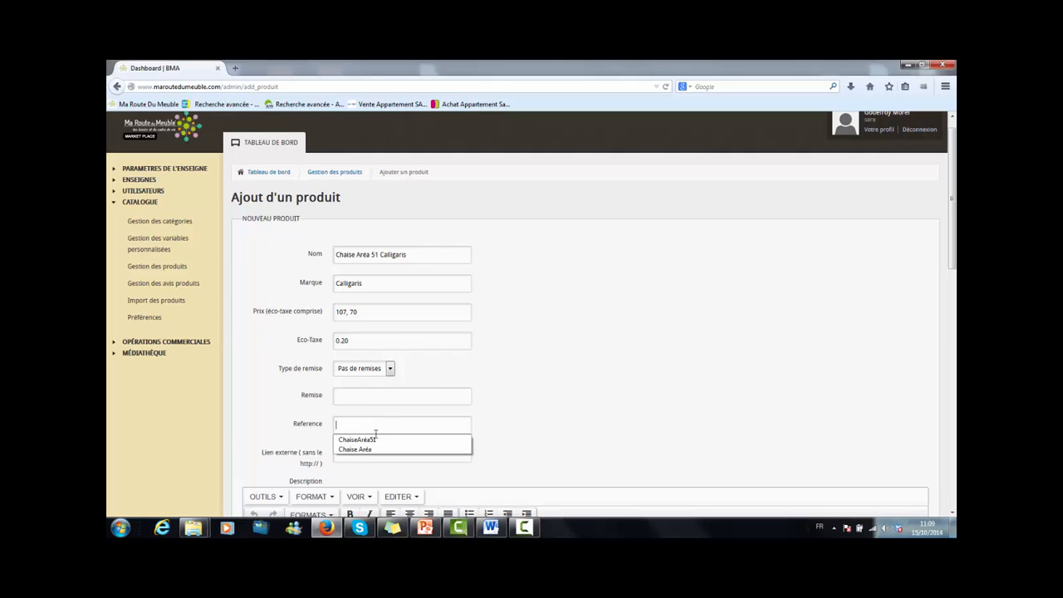
pyautogui.click(374, 440)
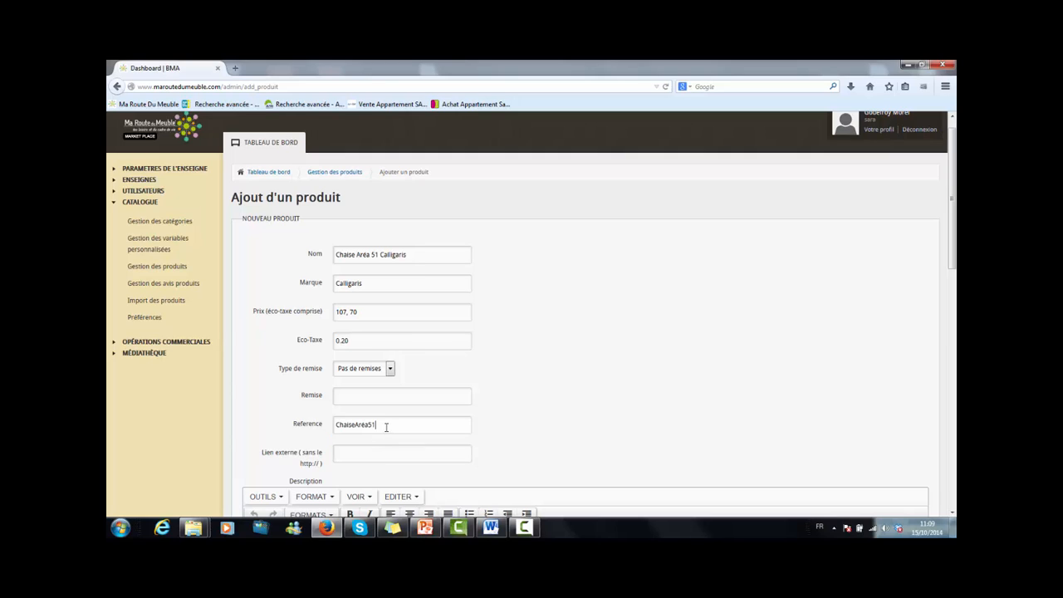
pyautogui.click(375, 453)
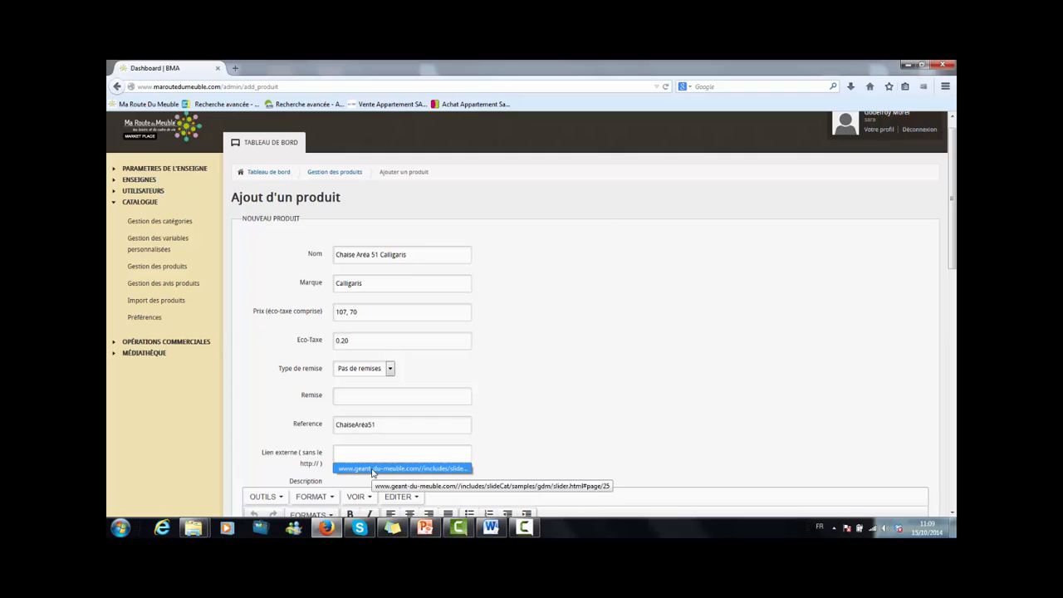
pyautogui.click(372, 470)
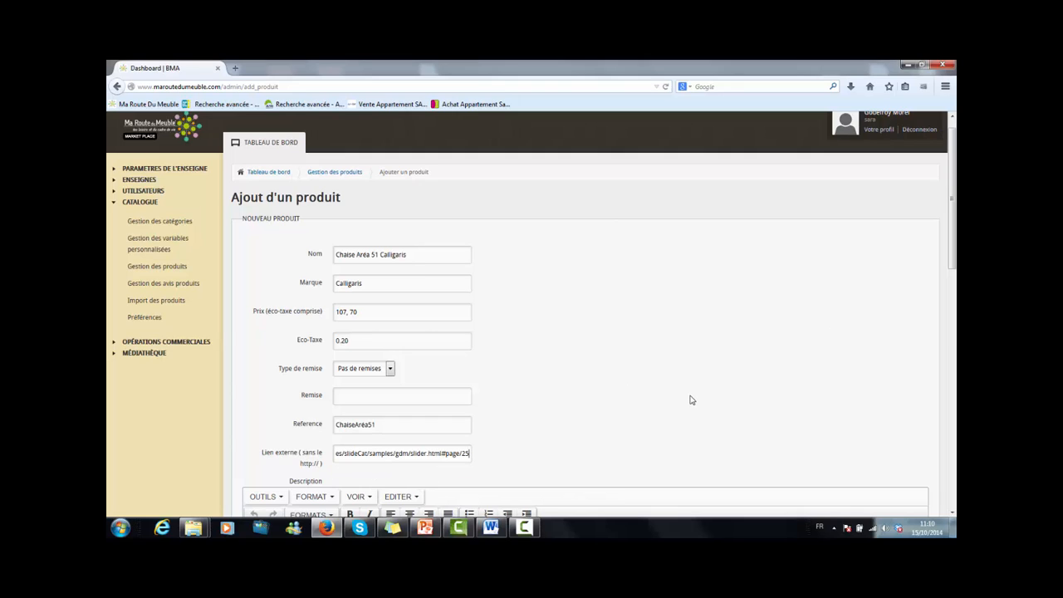
# Paste the chair's description text into the Description editor.
pyautogui.moveTo(954, 263); pyautogui.dragTo(954, 347)
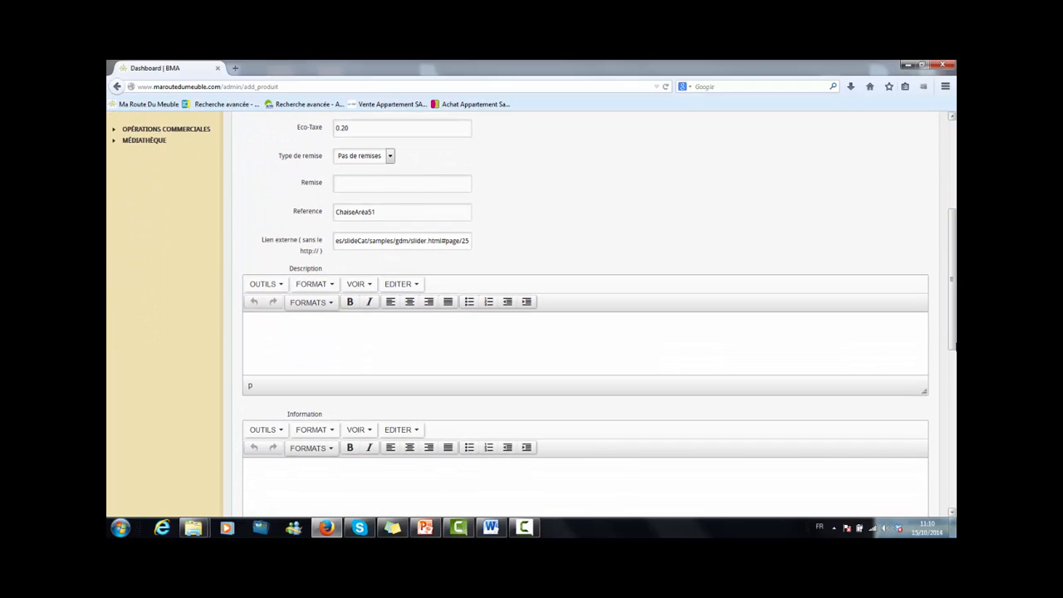
pyautogui.click(501, 347)
pyautogui.hotkey('ctrl', 'v')
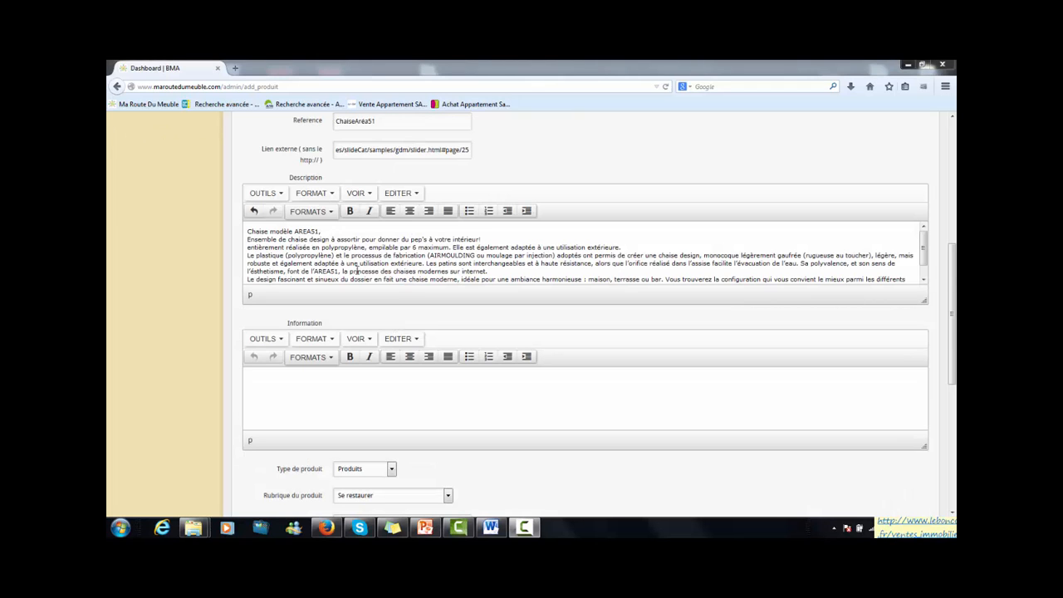
# Add blank lines after the description's title line and after its first sentence.
pyautogui.click(333, 231)
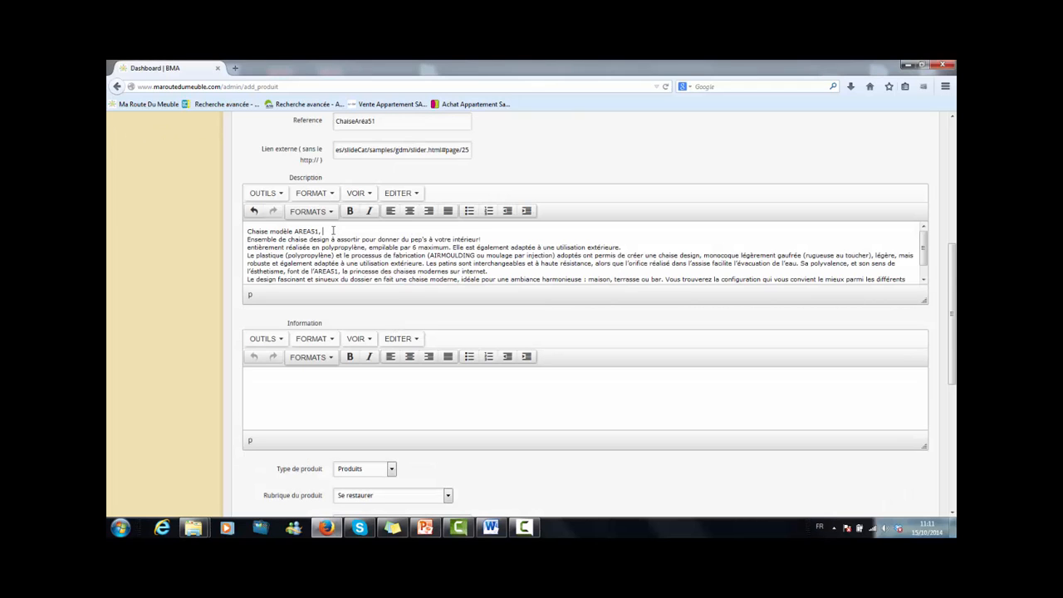
pyautogui.press('Return')
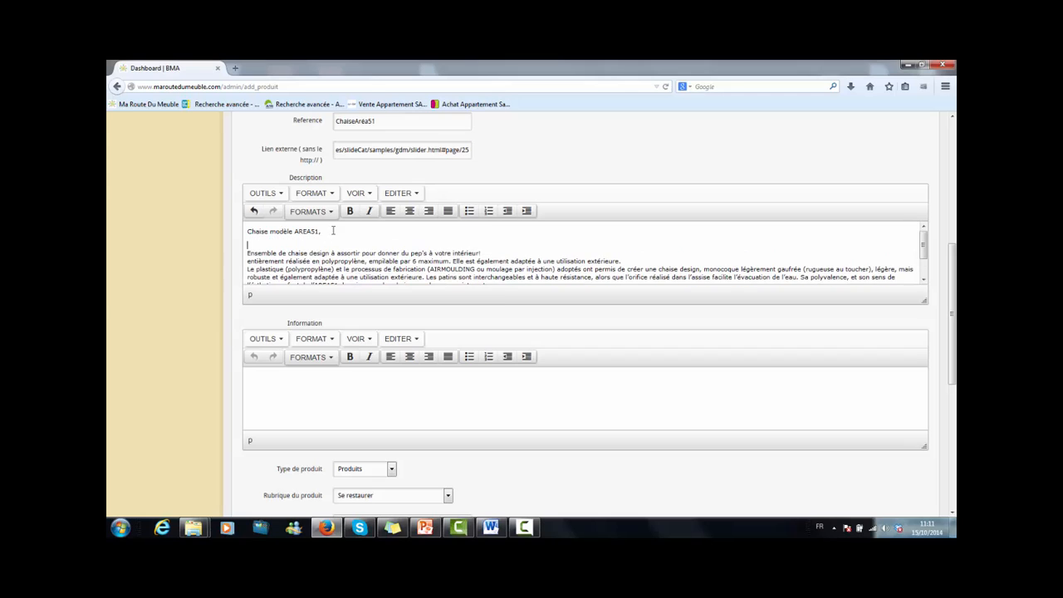
pyautogui.click(483, 252)
pyautogui.press('Return')
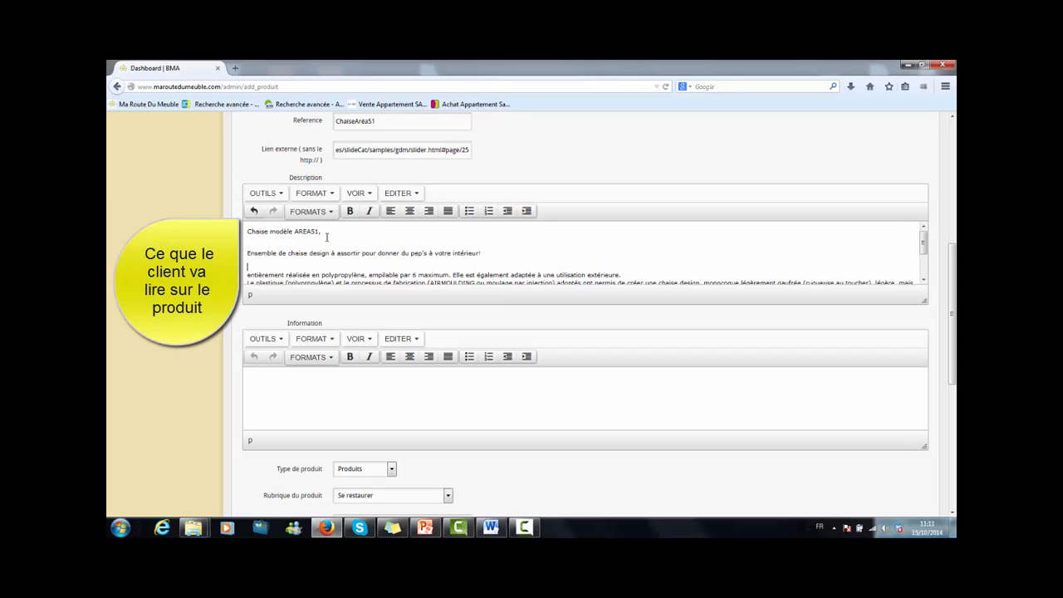
# Bold the title line "Chaise modèle AREA51," and the words "polypropylène" and "utilisation extérieure" in the description.
pyautogui.moveTo(324, 233); pyautogui.dragTo(247, 236)
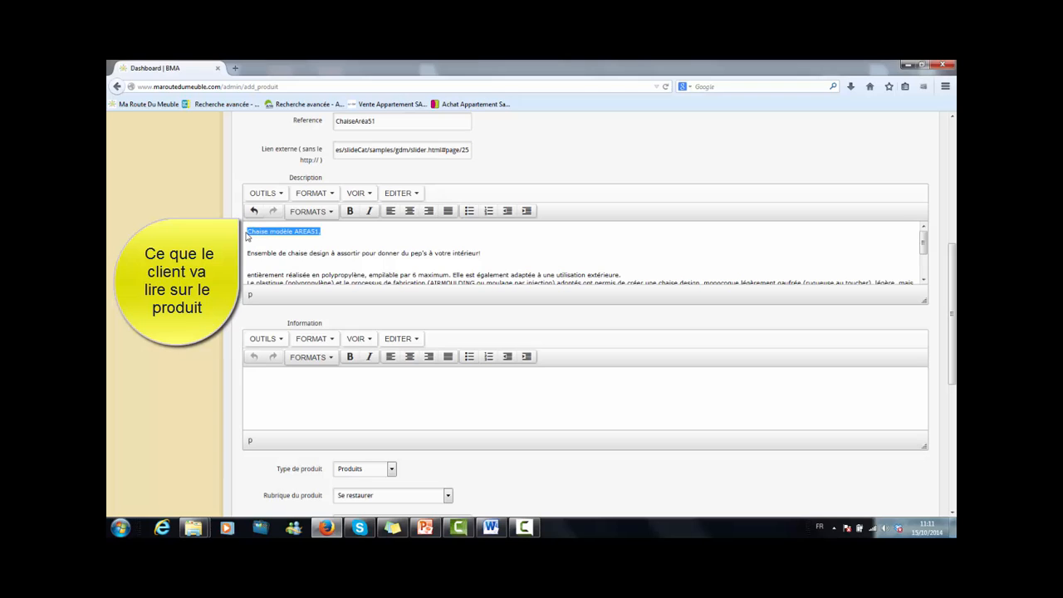
pyautogui.click(350, 211)
pyautogui.click(422, 247)
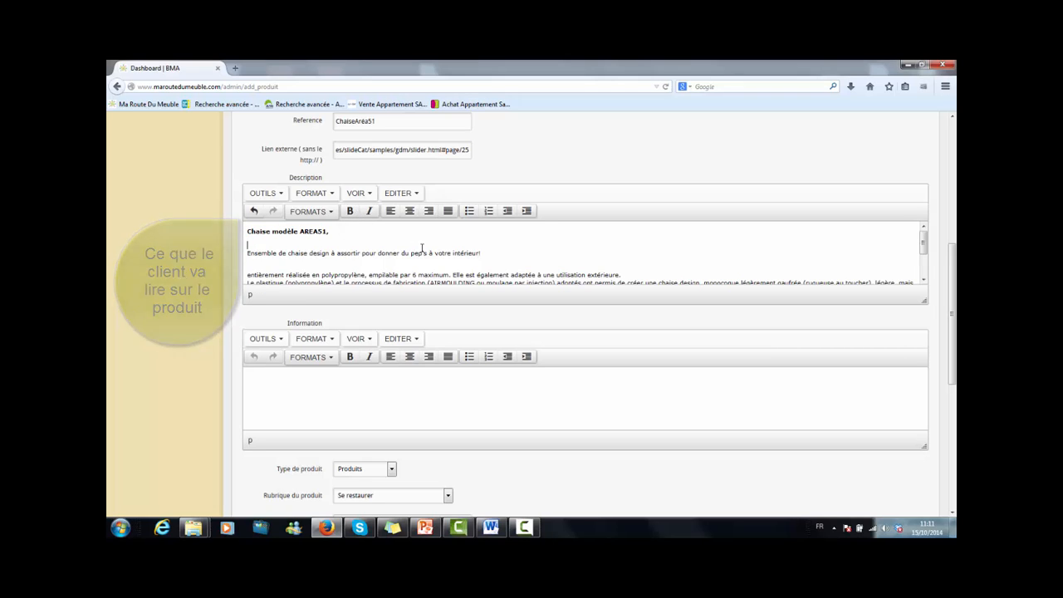
pyautogui.moveTo(366, 277); pyautogui.dragTo(323, 277)
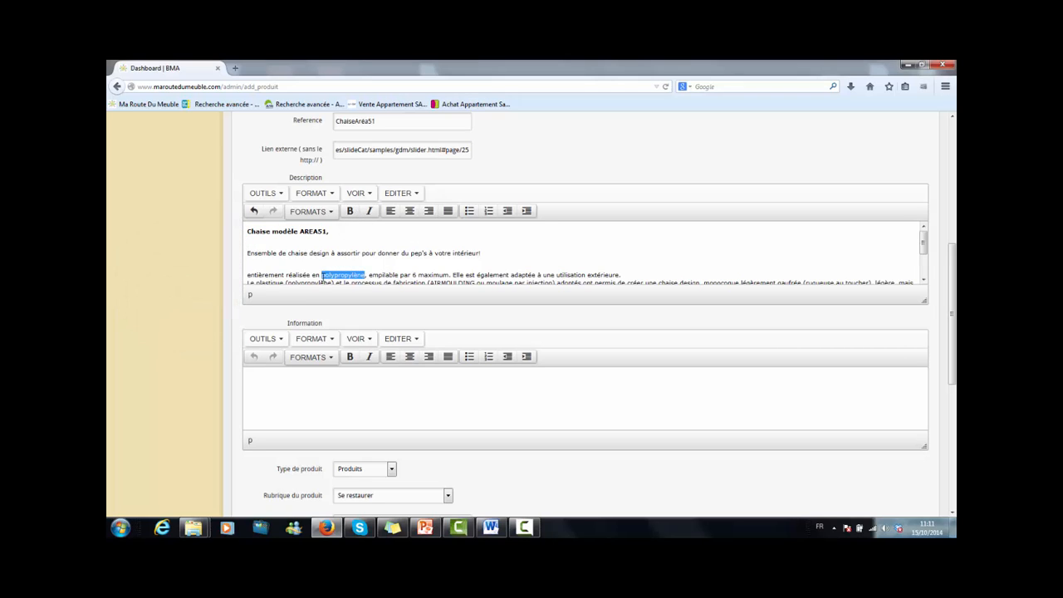
pyautogui.click(350, 211)
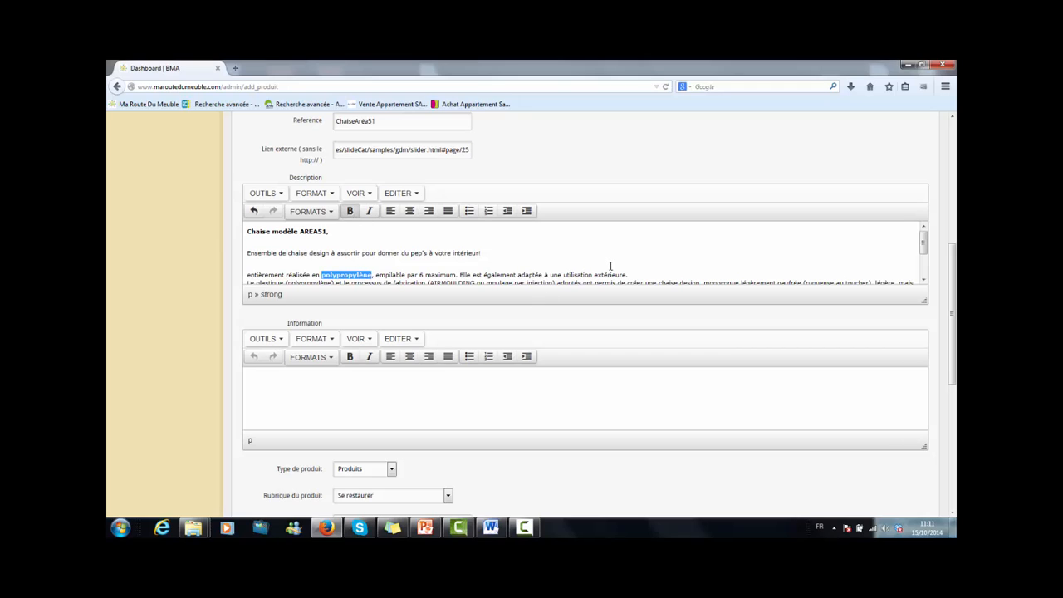
pyautogui.moveTo(627, 274); pyautogui.dragTo(563, 275)
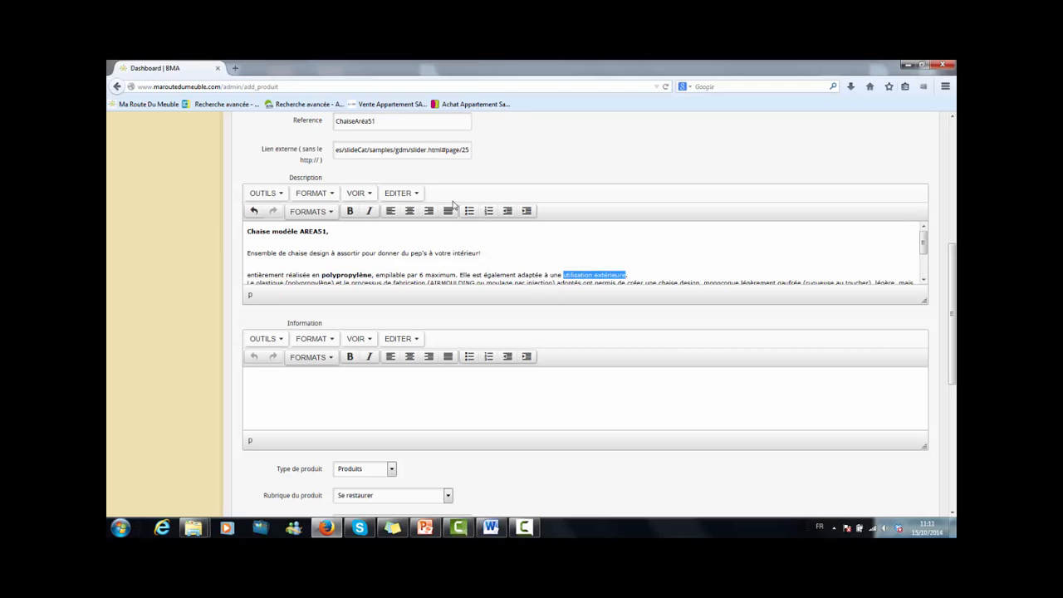
pyautogui.click(350, 211)
pyautogui.click(511, 253)
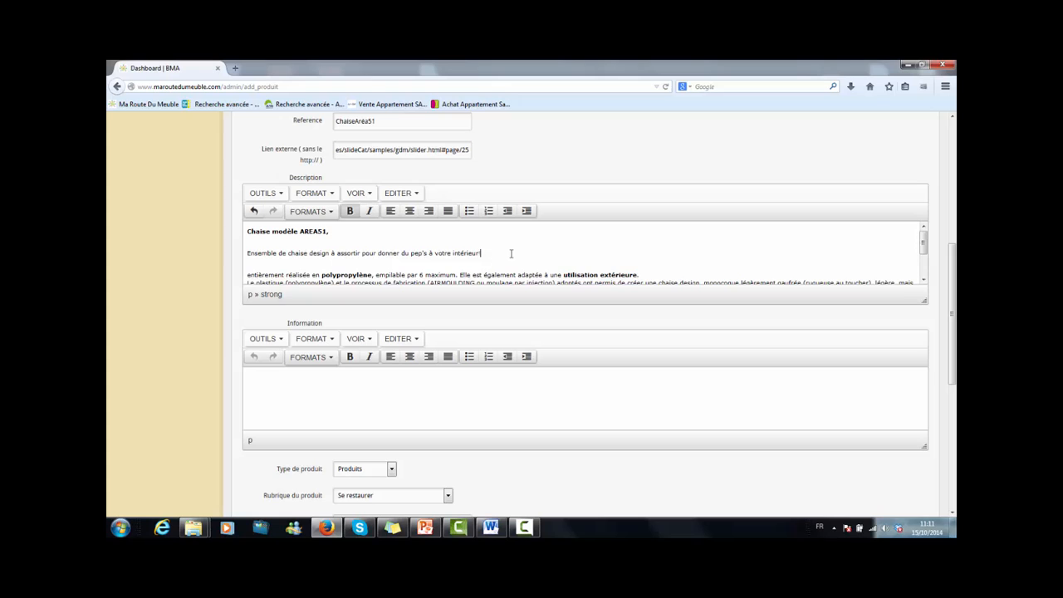
# Insert a blank line before the description paragraph about the backrest design.
pyautogui.moveTo(924, 243); pyautogui.dragTo(928, 266)
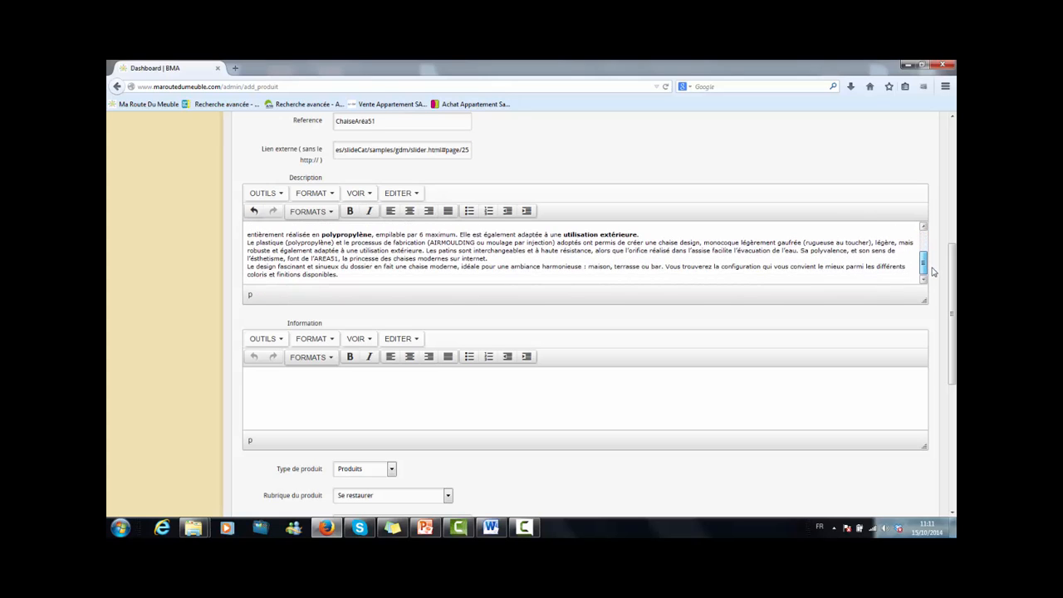
pyautogui.press('Return')
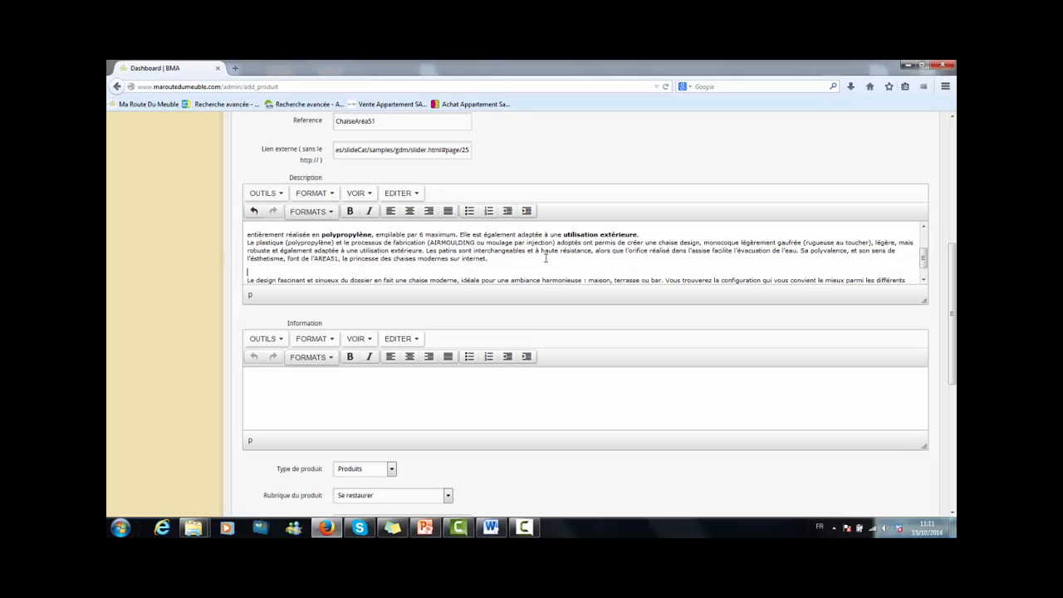
# Paste the colours and dimensions text into the Information editor.
pyautogui.moveTo(923, 263); pyautogui.dragTo(924, 269)
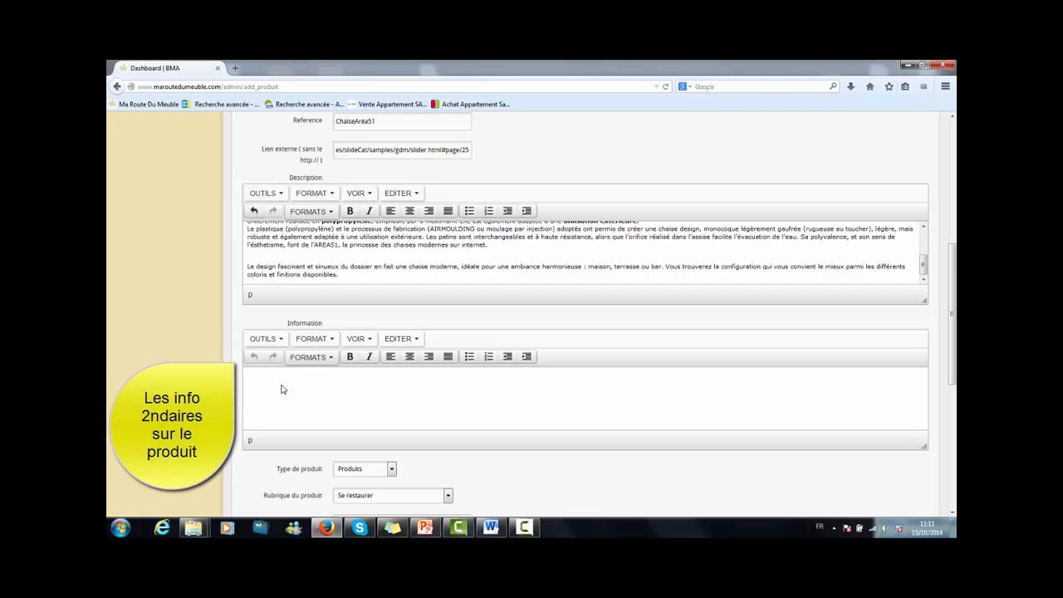
pyautogui.write('Existe en de nombreux coloris : blanc, grège orange, rouge, vert, fushia, gris, moutarde, bleu ciel. L 50.5 x H 80 x P 50 cm')
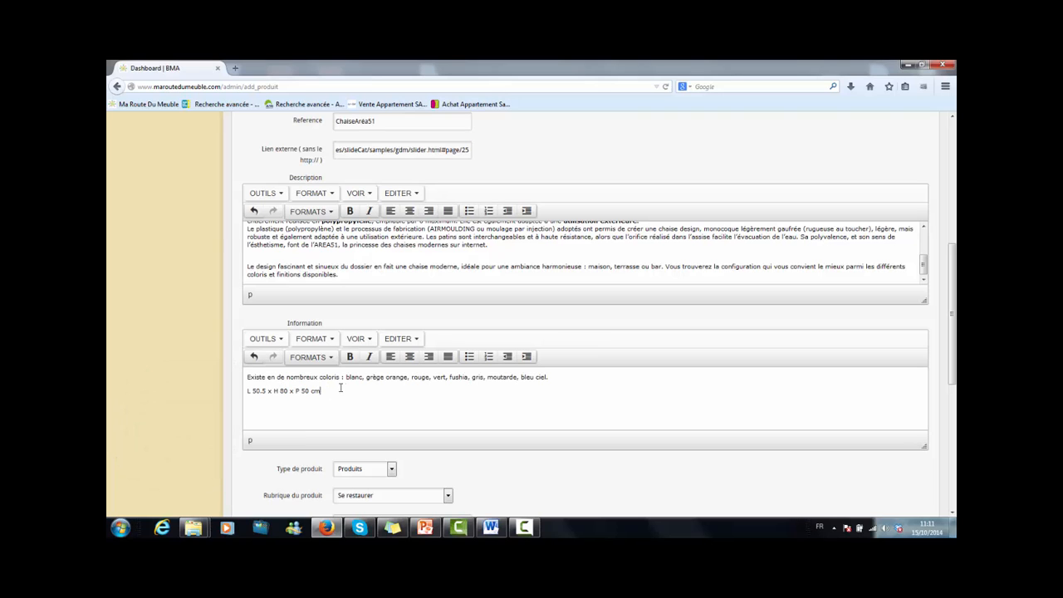
# Set the product type to Produits and the product section to Meubles, salons, literie.
pyautogui.scroll(-5, 340, 388)
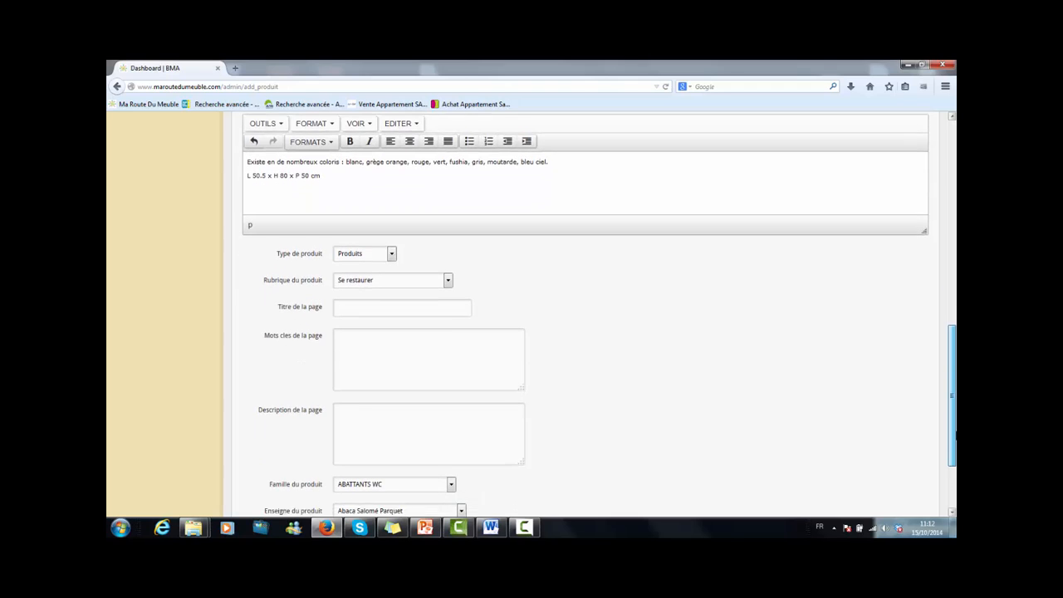
pyautogui.click(392, 249)
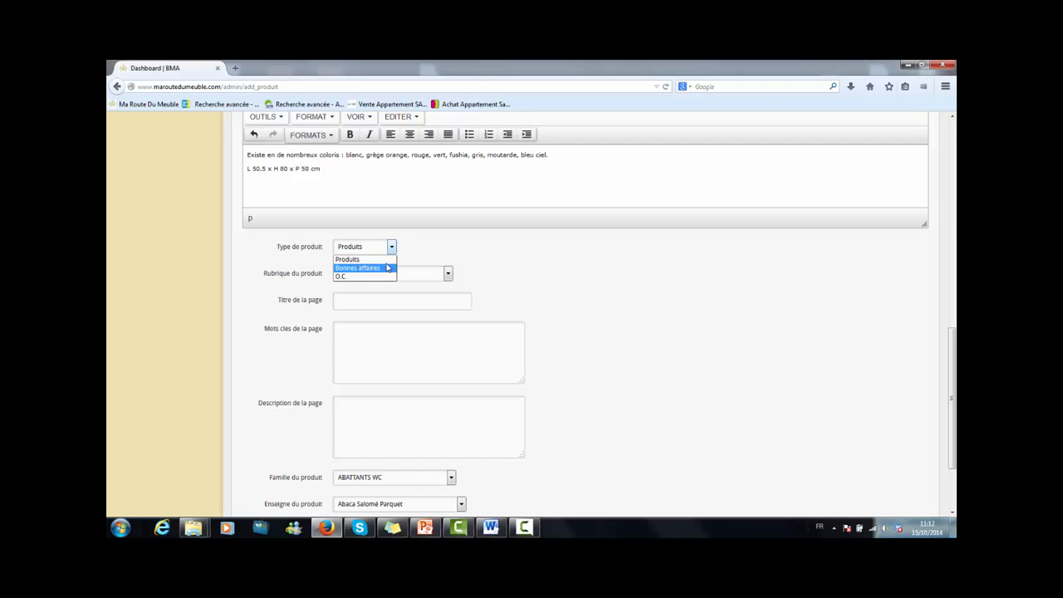
pyautogui.click(388, 260)
pyautogui.click(448, 272)
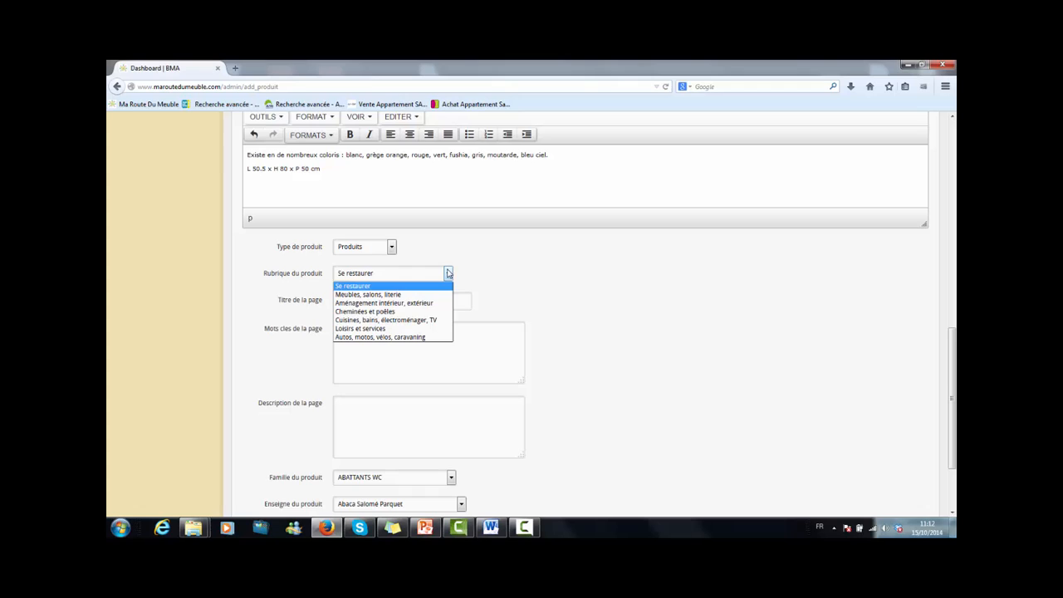
pyautogui.click(441, 296)
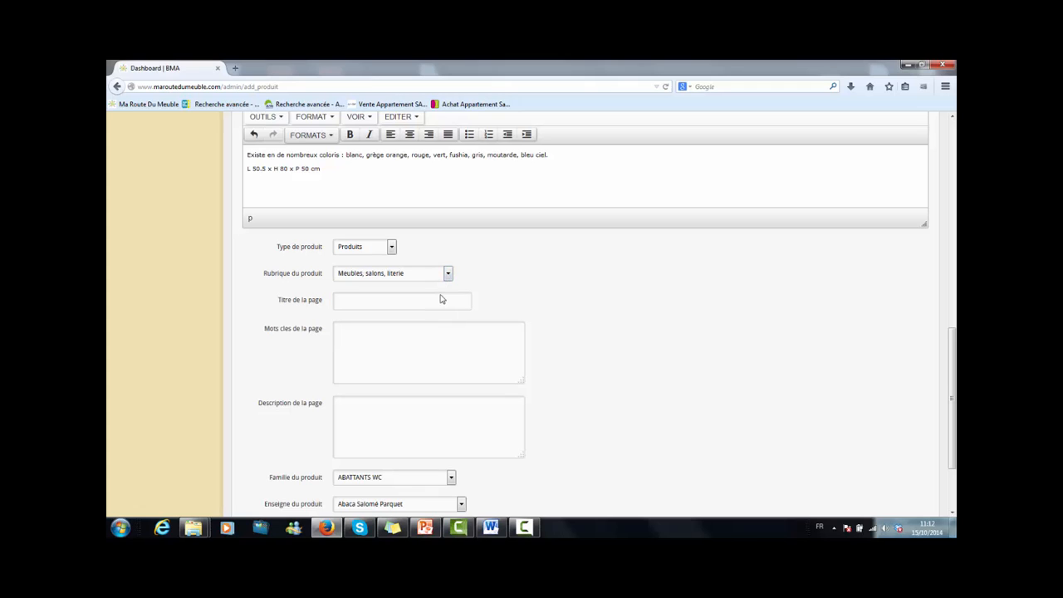
# Set the product family to CHAISES.
pyautogui.scroll(-3, 479, 197)
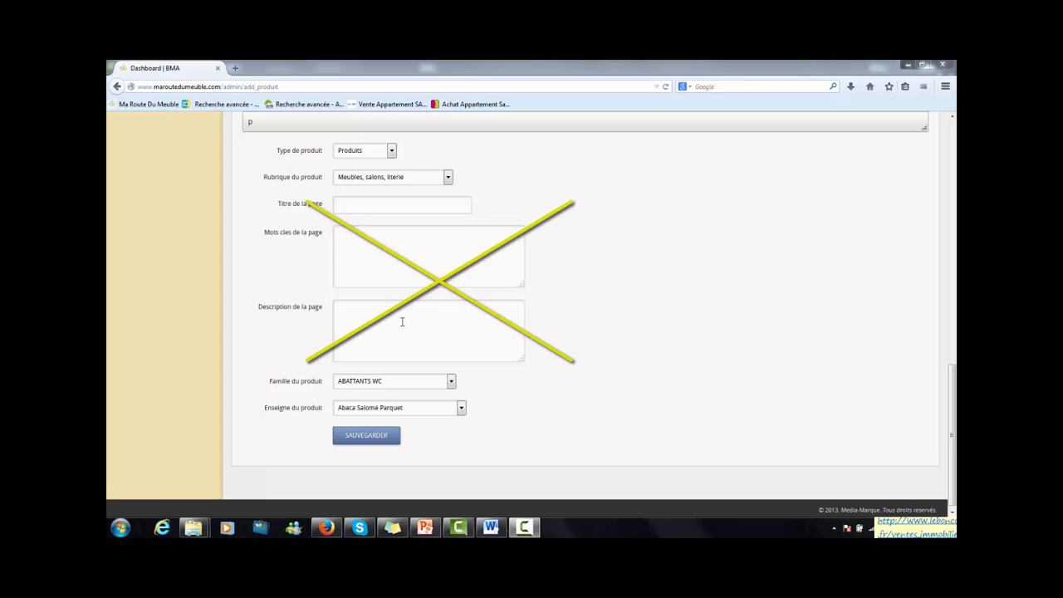
pyautogui.click(452, 383)
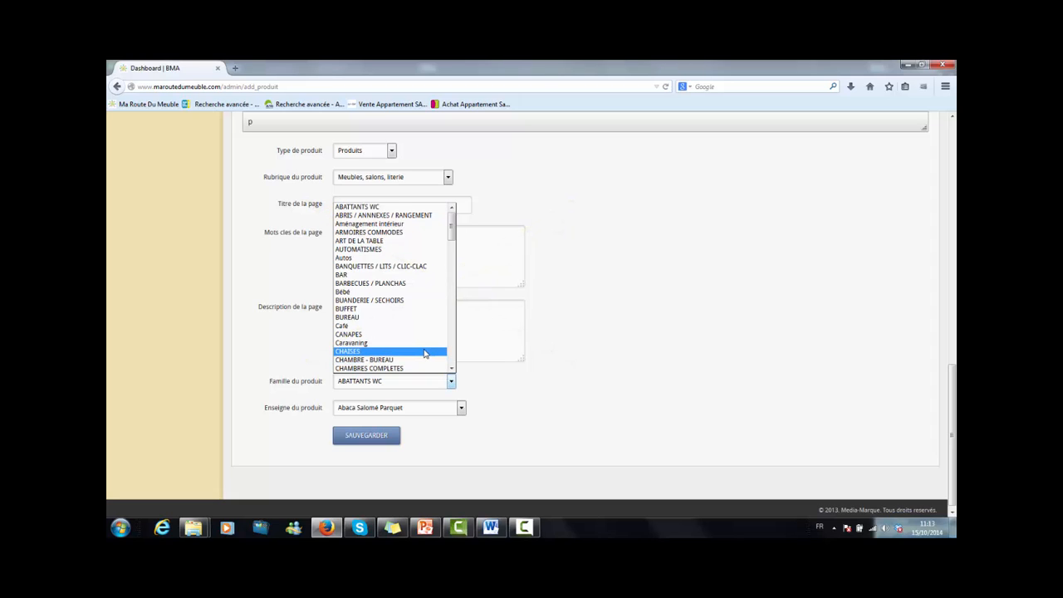
pyautogui.click(424, 354)
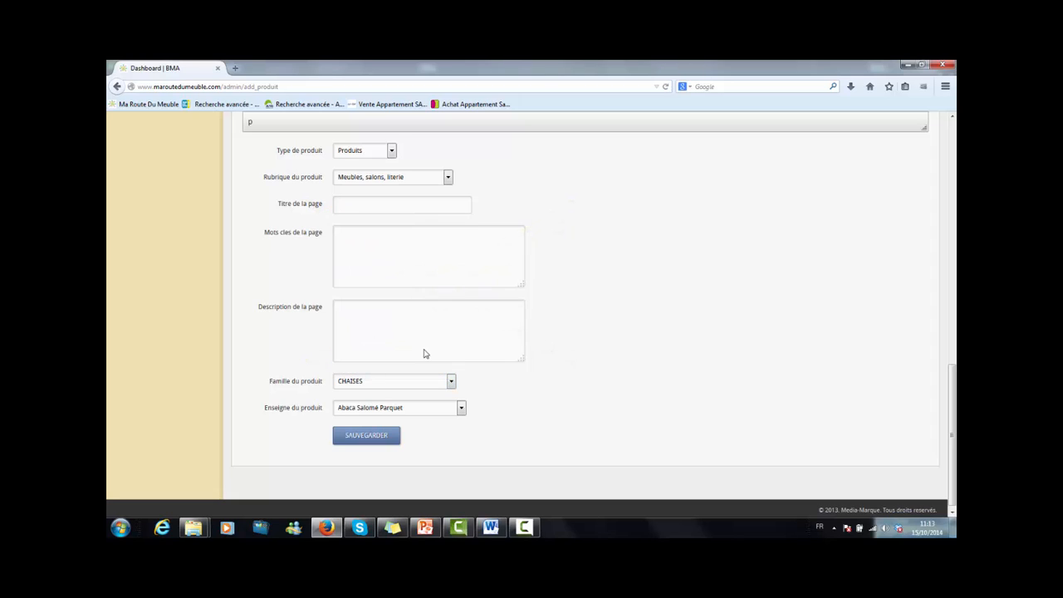
# Set the product's shop to Meubles Monnier and save the new product.
pyautogui.click(461, 408)
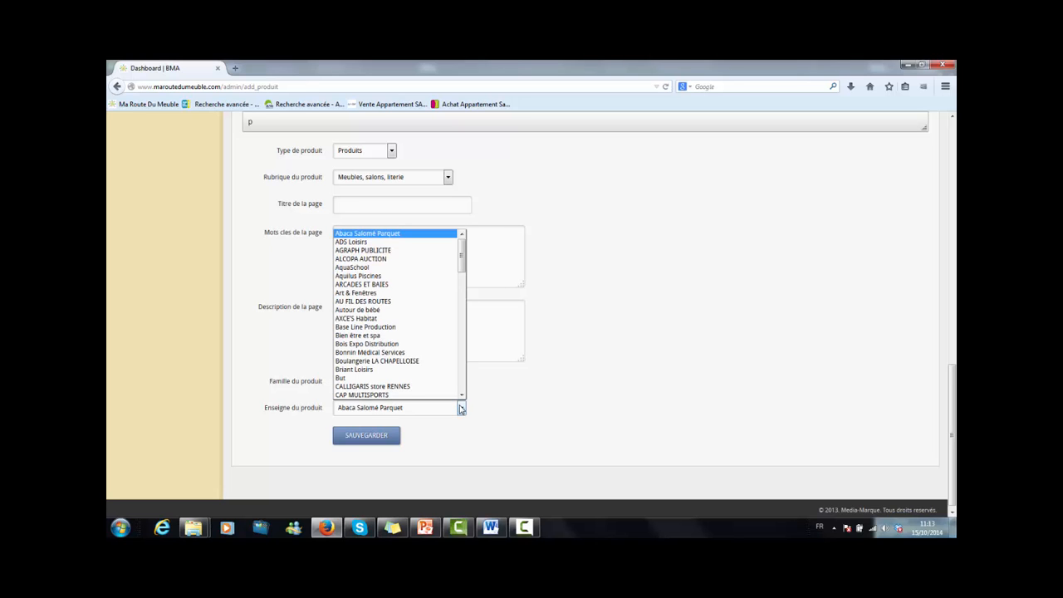
pyautogui.click(462, 313)
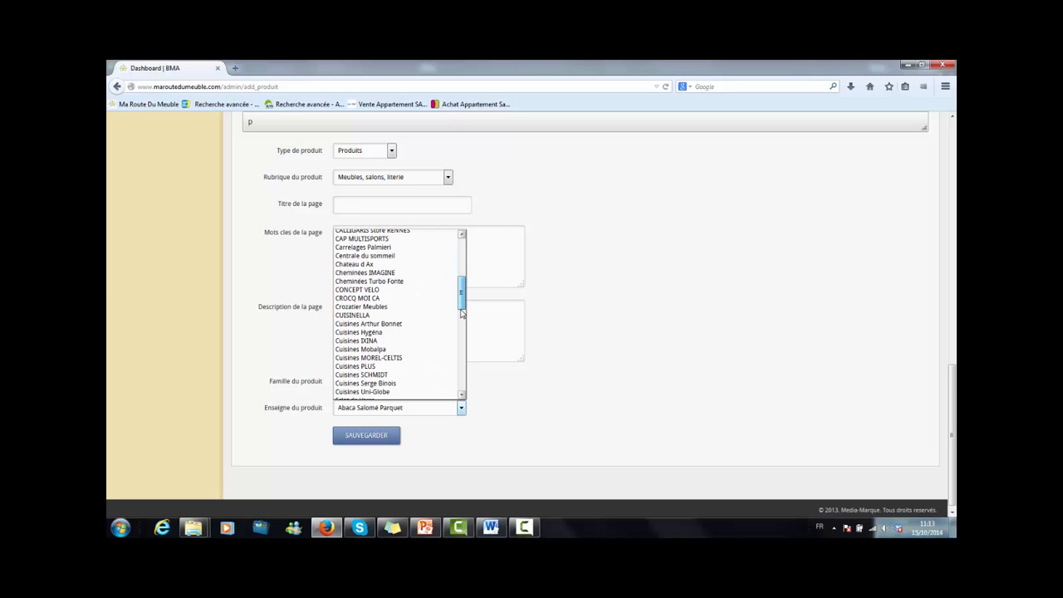
pyautogui.moveTo(461, 312); pyautogui.dragTo(463, 360)
pyautogui.click(428, 361)
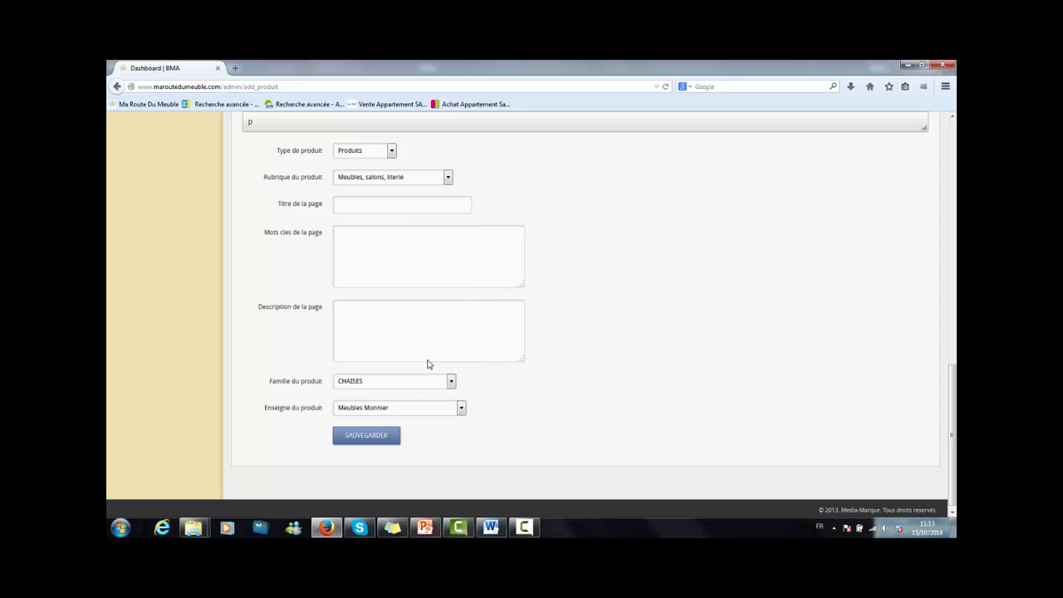
pyautogui.click(376, 442)
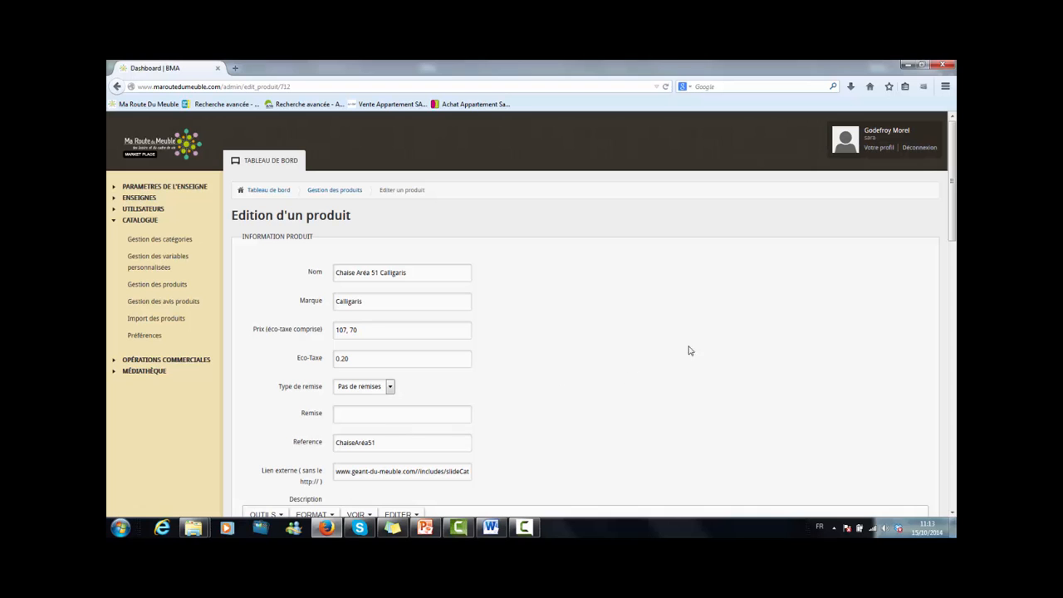
pyautogui.moveTo(954, 194); pyautogui.dragTo(955, 466)
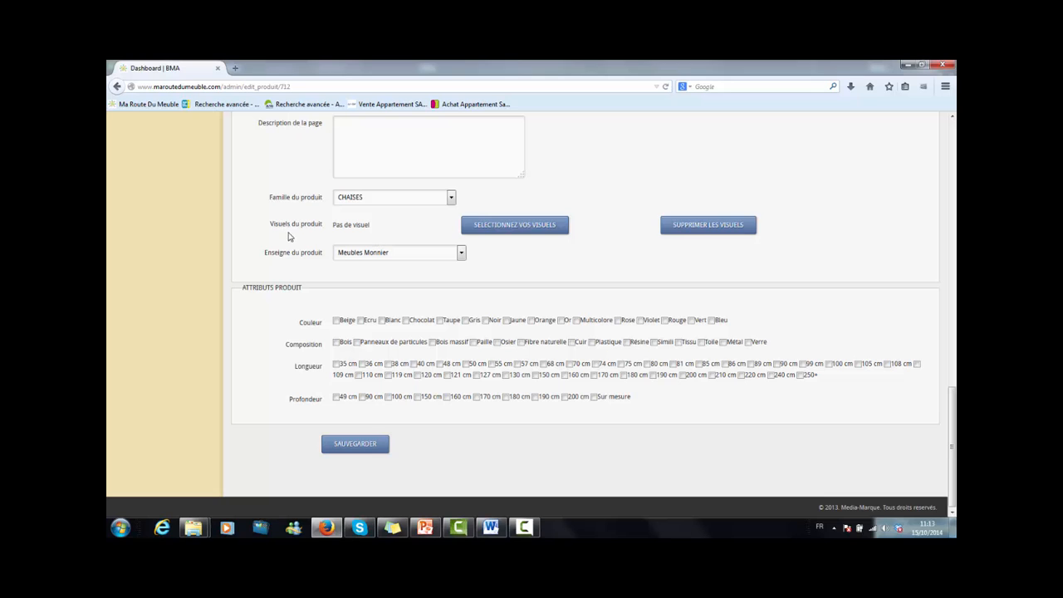
# Attach the two Chaise Aréa 51 Calligaris images from the media library as the product's visuals.
pyautogui.click(518, 233)
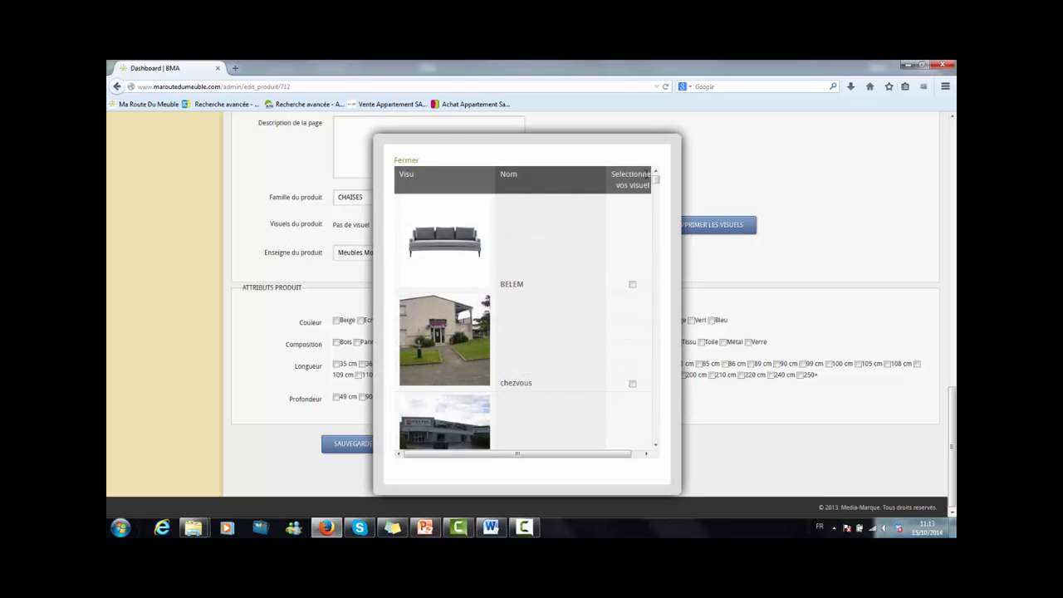
pyautogui.moveTo(656, 186); pyautogui.dragTo(658, 441)
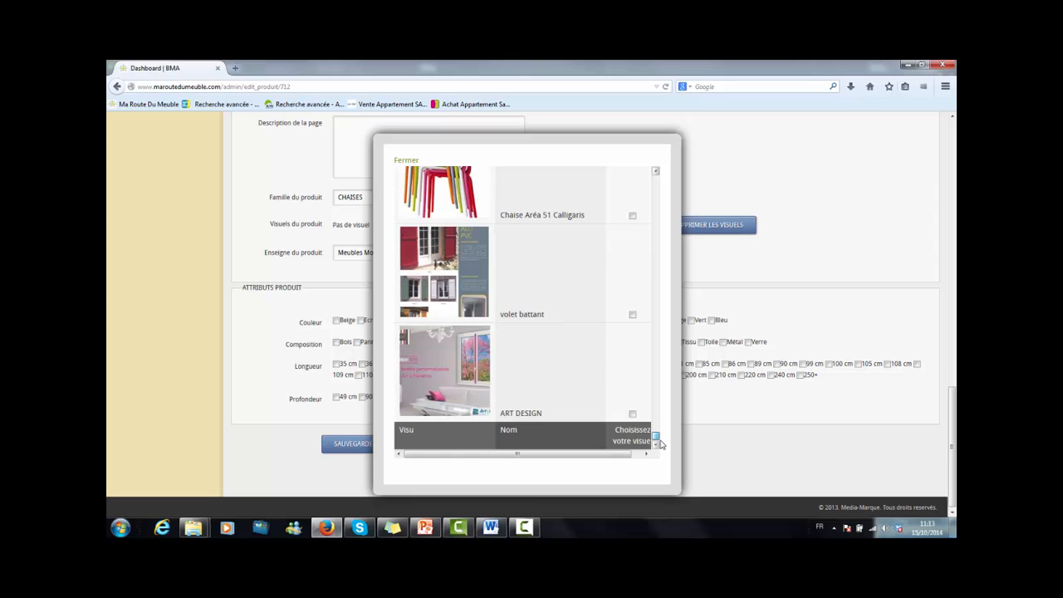
pyautogui.click(657, 172)
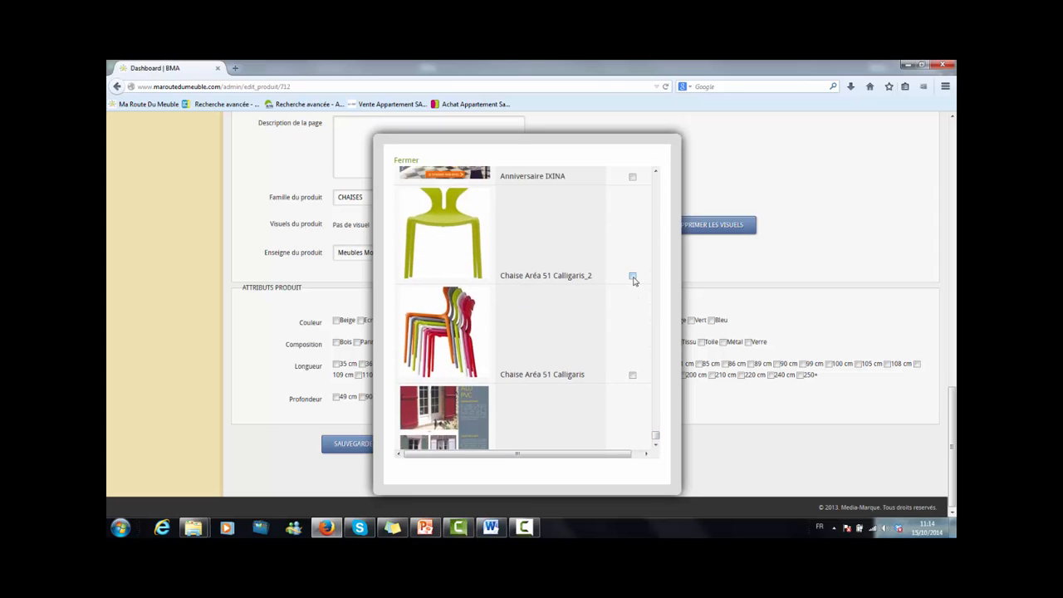
pyautogui.click(633, 276)
pyautogui.click(632, 377)
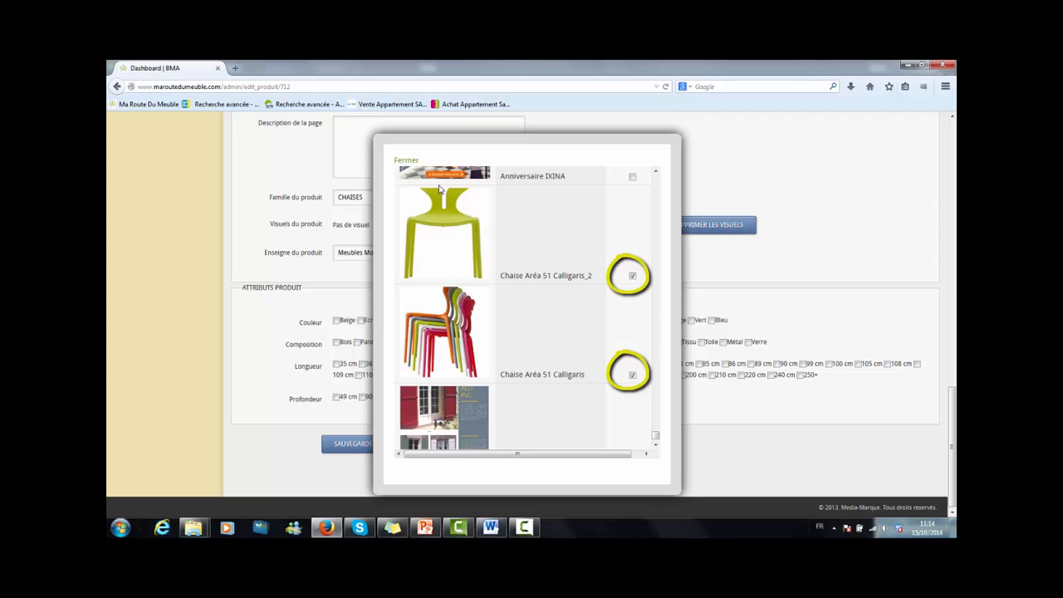
pyautogui.click(406, 160)
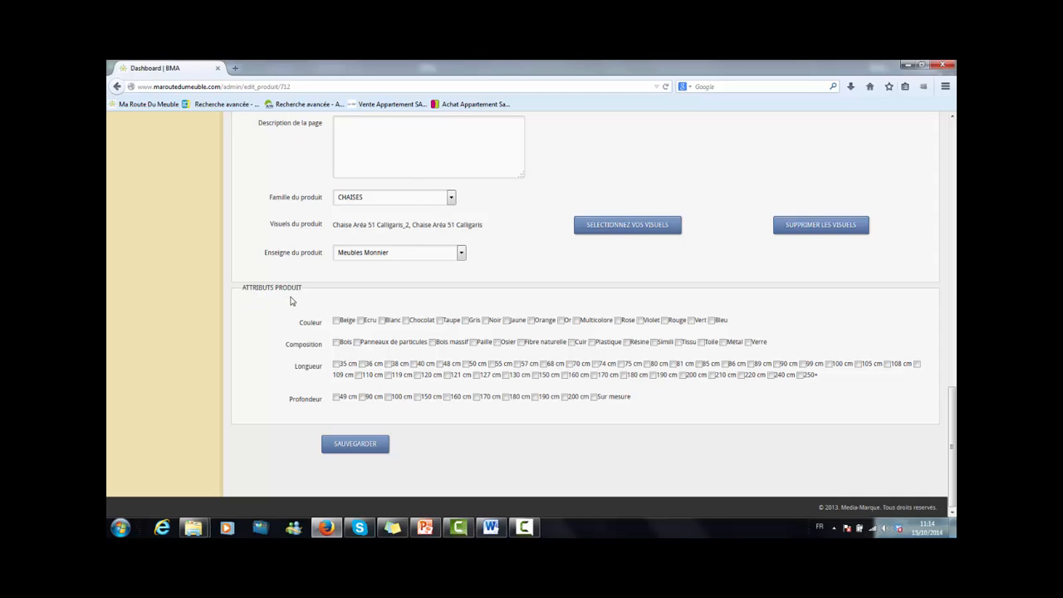
# Tick the colours Blanc, Jaune, Orange, Rose, Violet, Rouge and Vert, and save the product.
pyautogui.click(382, 321)
pyautogui.click(507, 320)
pyautogui.click(532, 320)
pyautogui.click(619, 321)
pyautogui.click(641, 321)
pyautogui.click(665, 322)
pyautogui.click(692, 321)
pyautogui.click(350, 446)
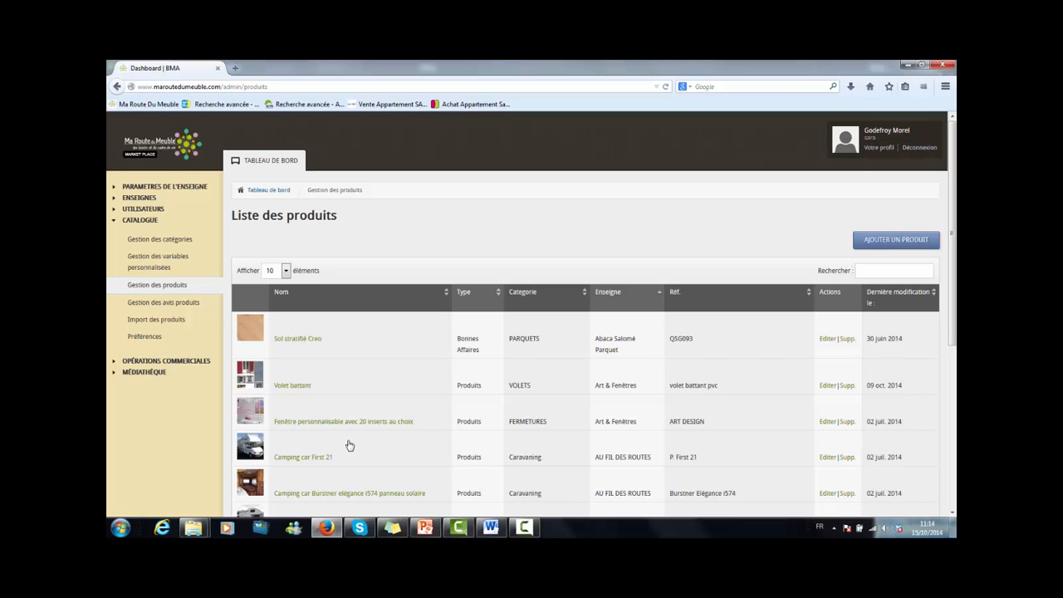
# Search the product list for chaise and open the Chaise Aréa 51 Calligaris public product page to review it.
pyautogui.click(869, 272)
pyautogui.write('chaise')
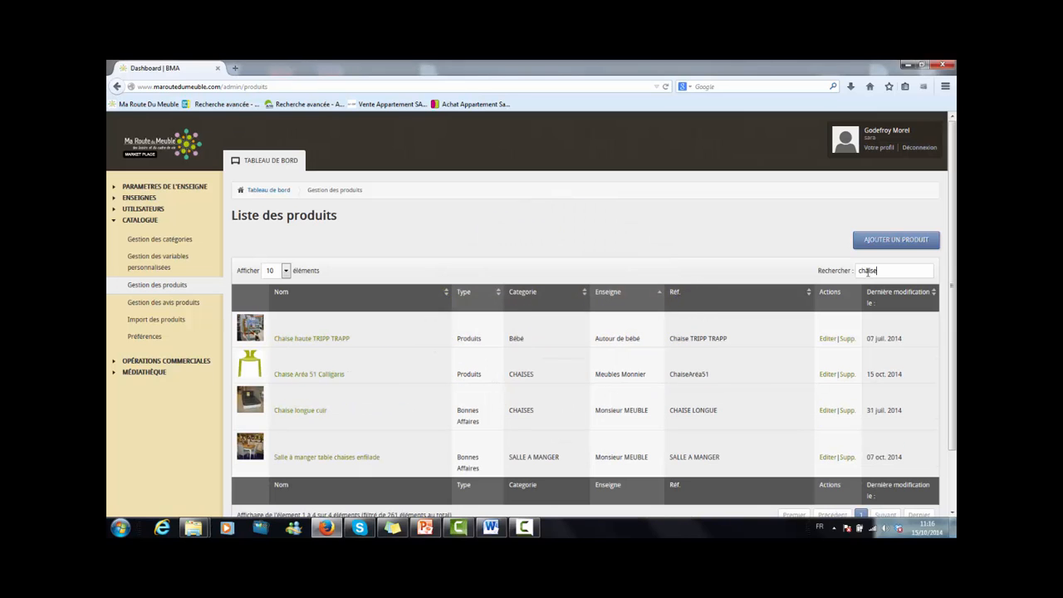
pyautogui.click(306, 375)
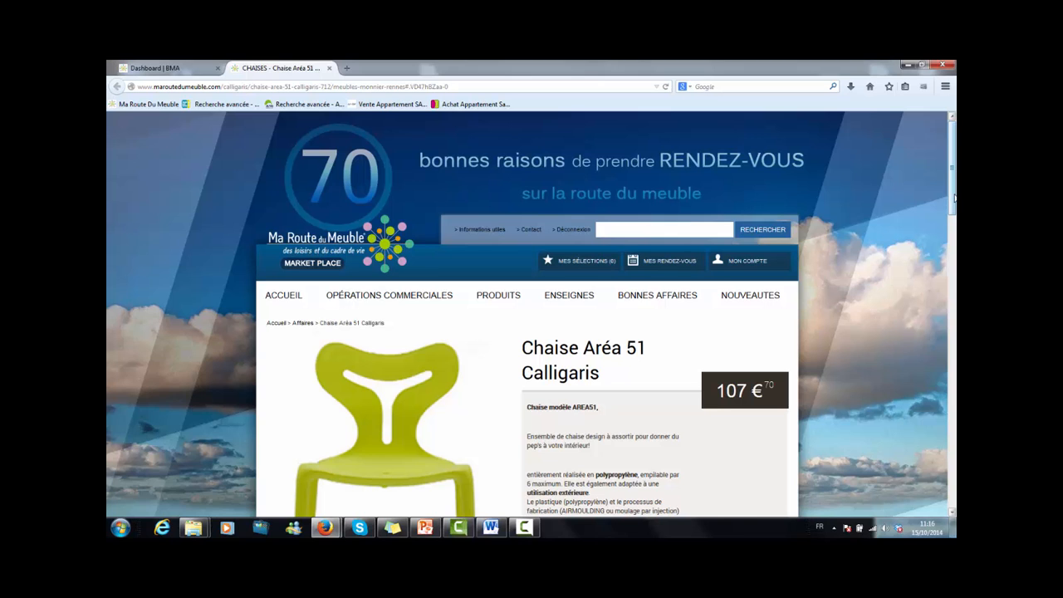
pyautogui.moveTo(951, 198); pyautogui.dragTo(955, 365)
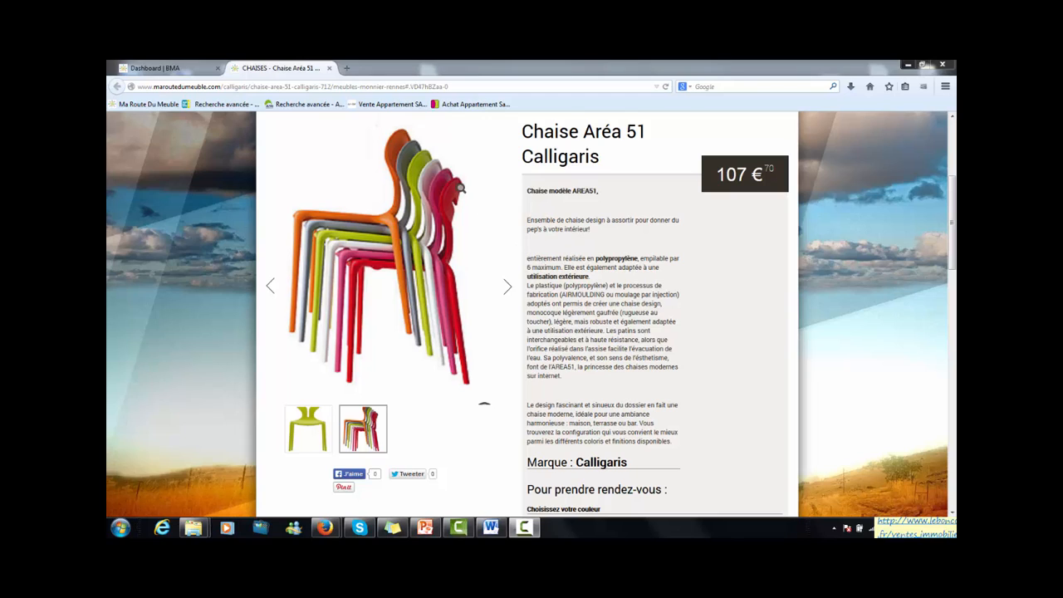
# Open the Chaise Aréa 51 Calligaris product's edit form in the back office, then return to its public page.
pyautogui.click(188, 75)
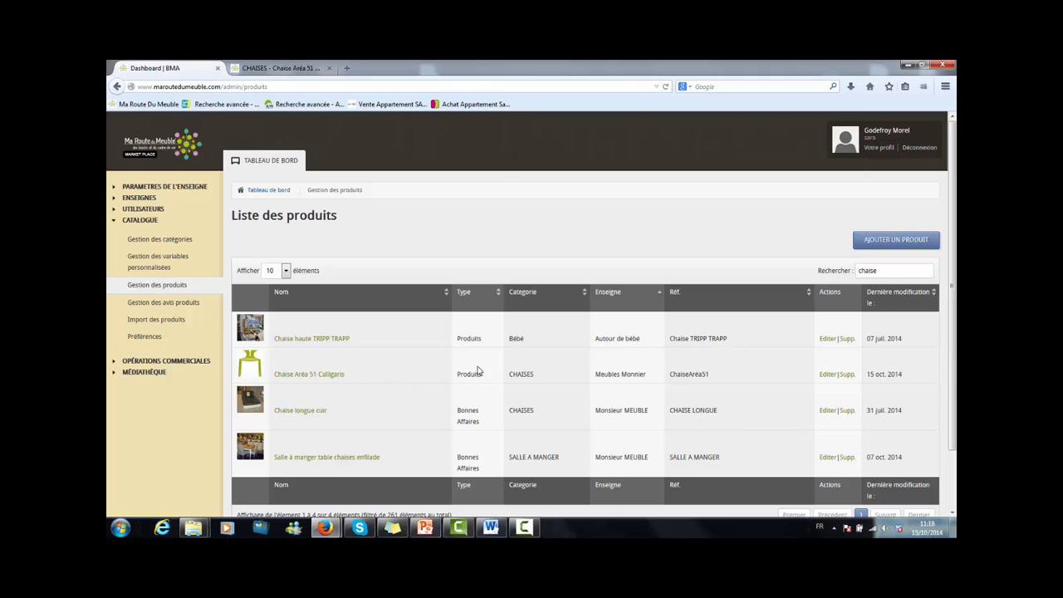
pyautogui.click(829, 375)
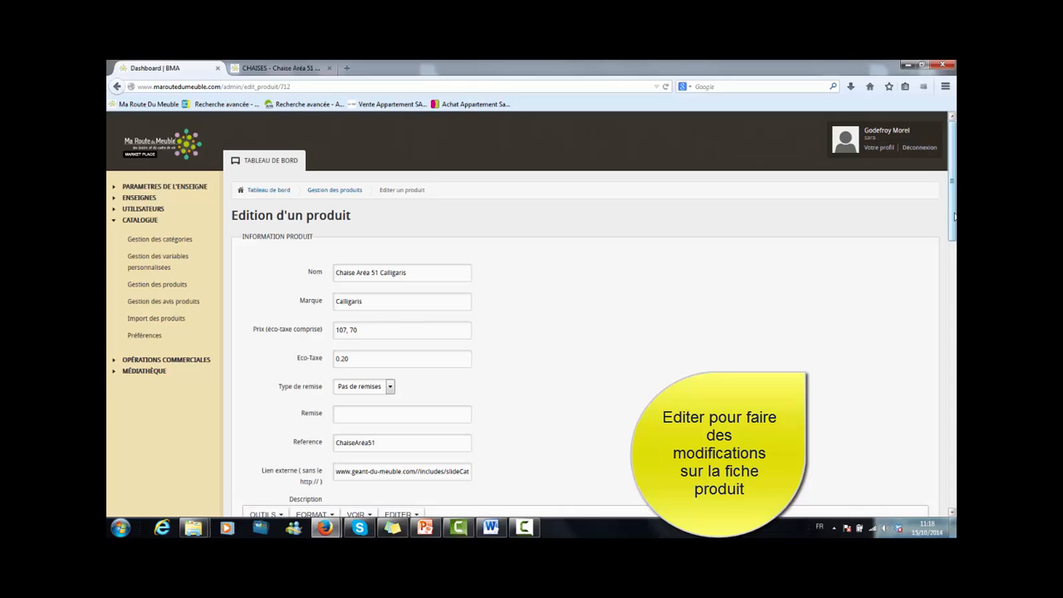
pyautogui.moveTo(954, 216)
pyautogui.mouseDown()
pyautogui.moveTo(953, 299)
pyautogui.moveTo(947, 217)
pyautogui.mouseUp()
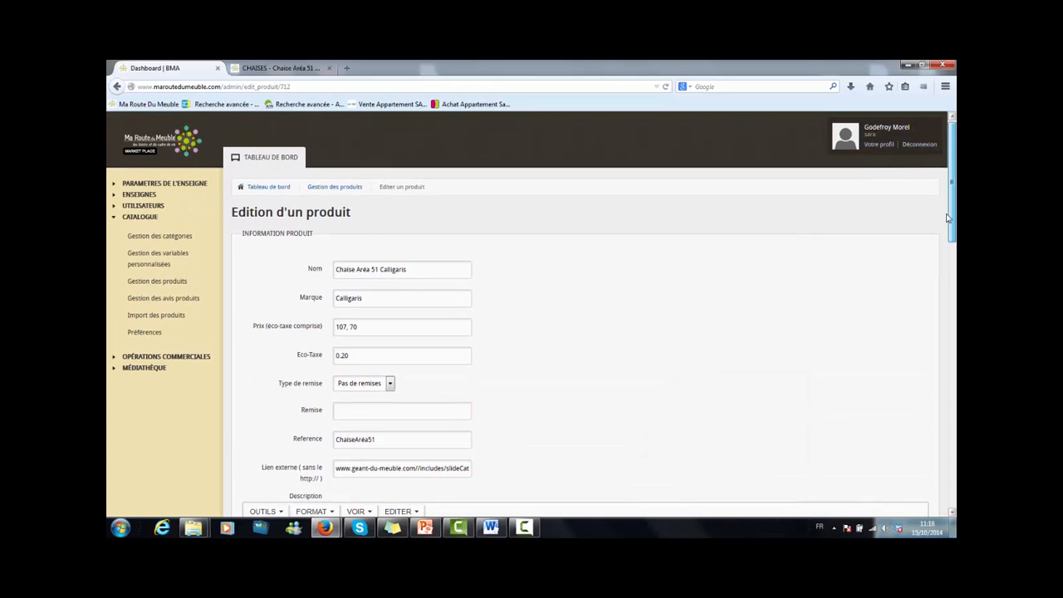
pyautogui.click(296, 68)
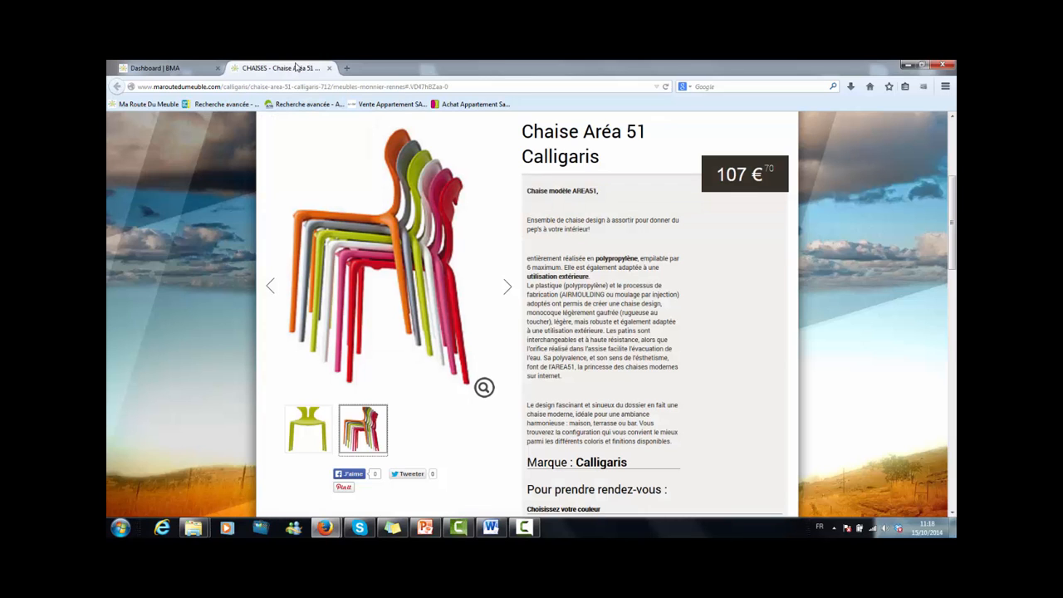